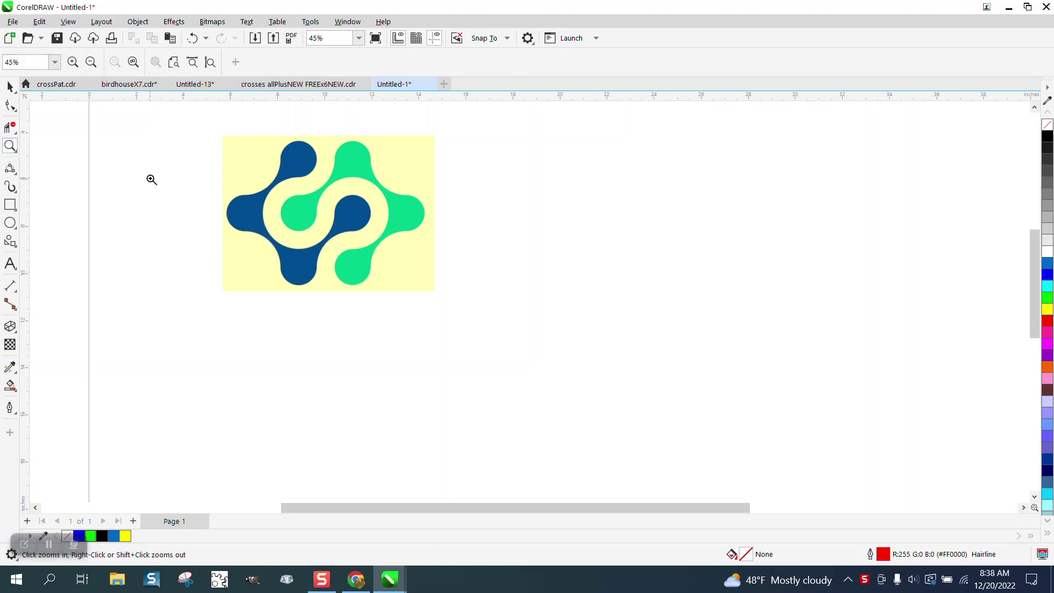
Step: Zoom in on the blue and green design, then closer on its centre to 319%
drag(224, 130, 485, 332)
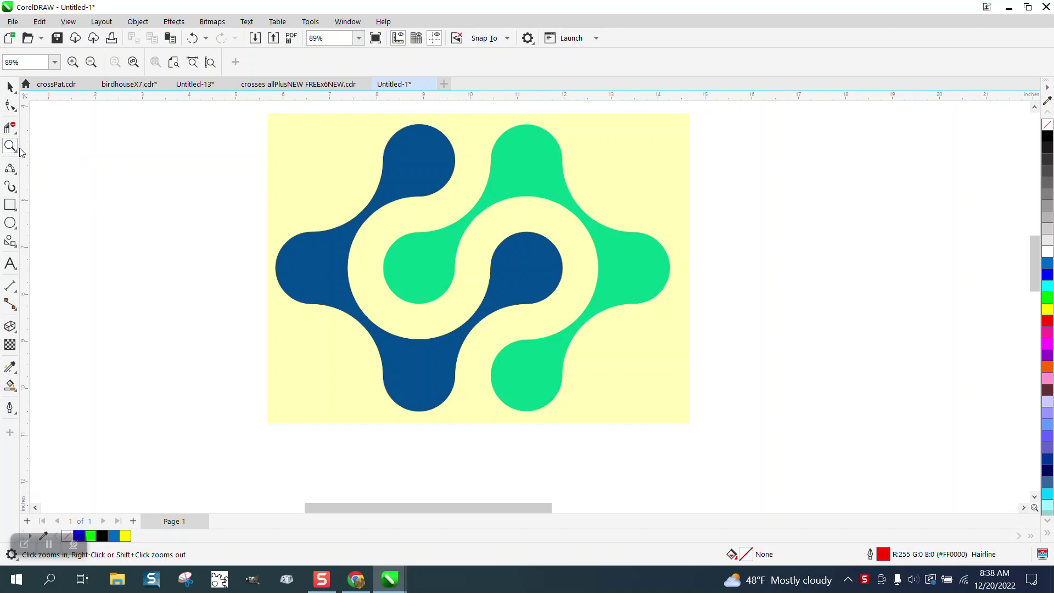
drag(341, 222, 546, 335)
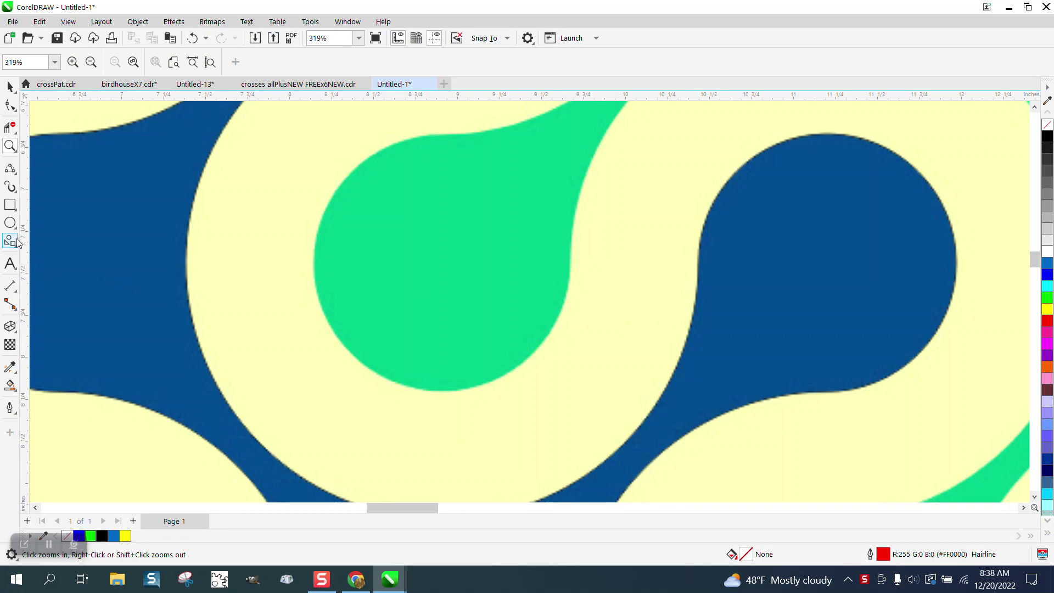
Step: Measure the 3.07" span from the yellow ring's left edge to the blue circle with a parallel dimension
click(15, 289)
click(54, 283)
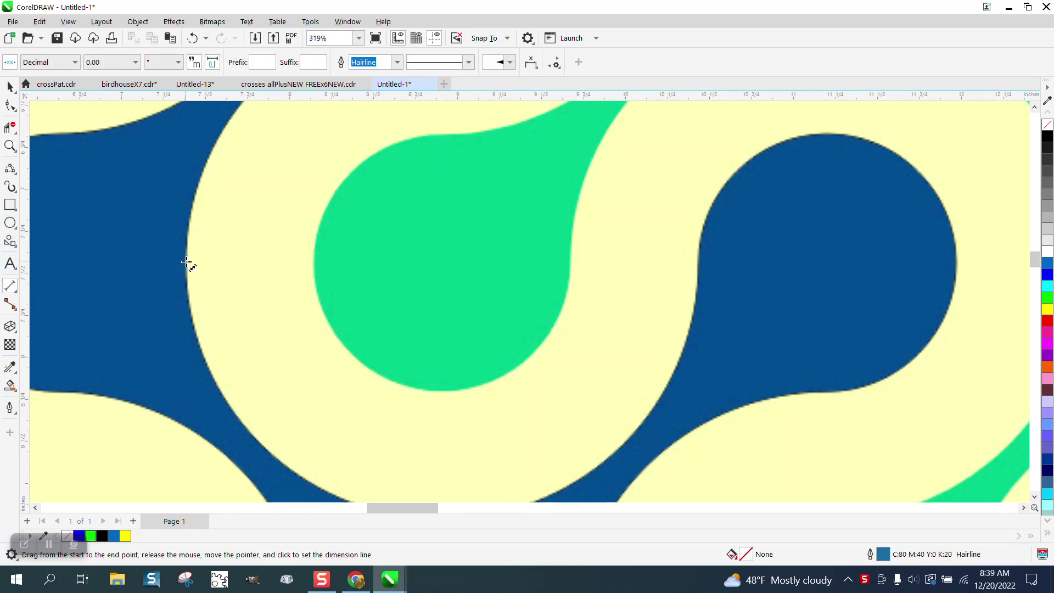
drag(187, 261, 701, 270)
click(701, 270)
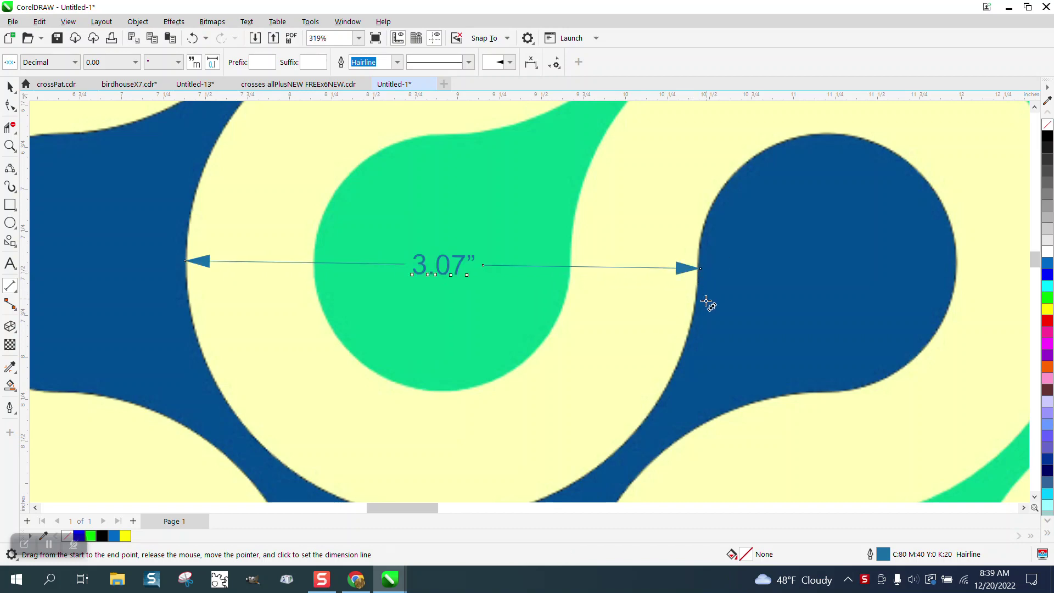
Step: Cancel the vertical measurement, delete the 3.07" dimension and zoom out to the whole design
drag(447, 391, 439, 137)
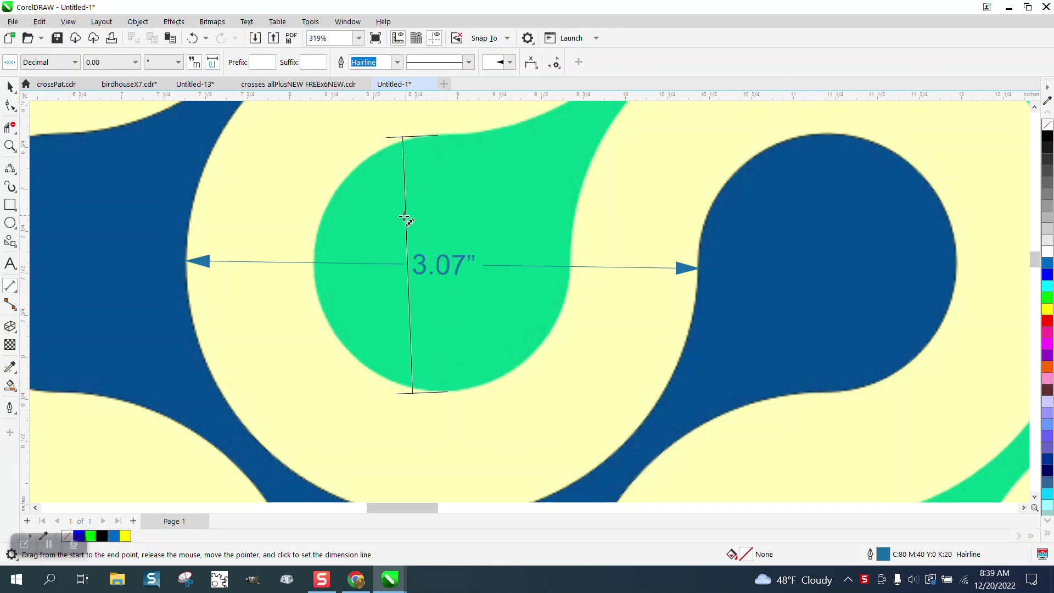
key(Escape)
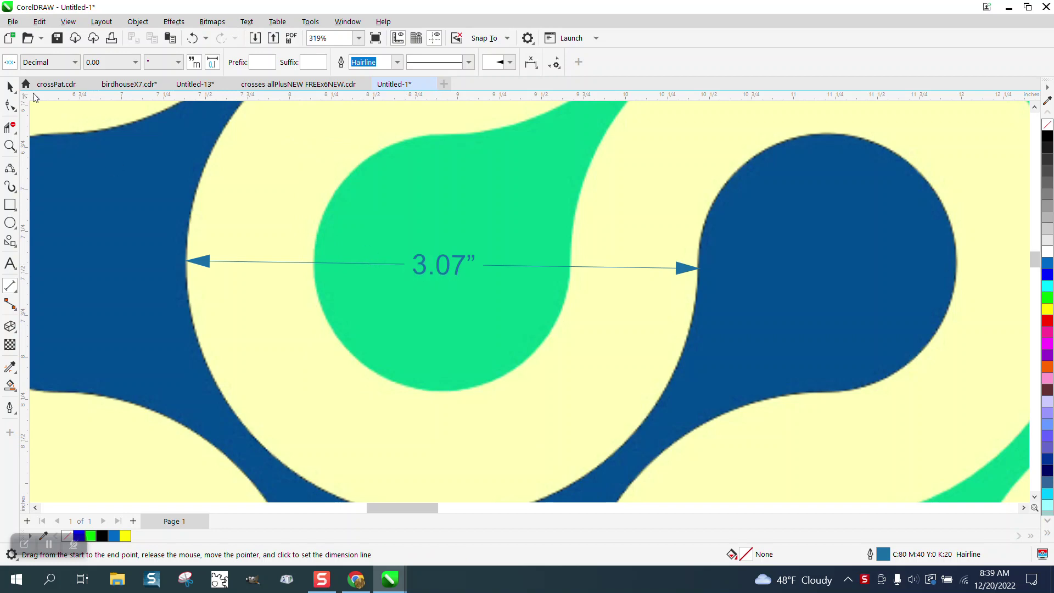
click(8, 86)
key(Escape)
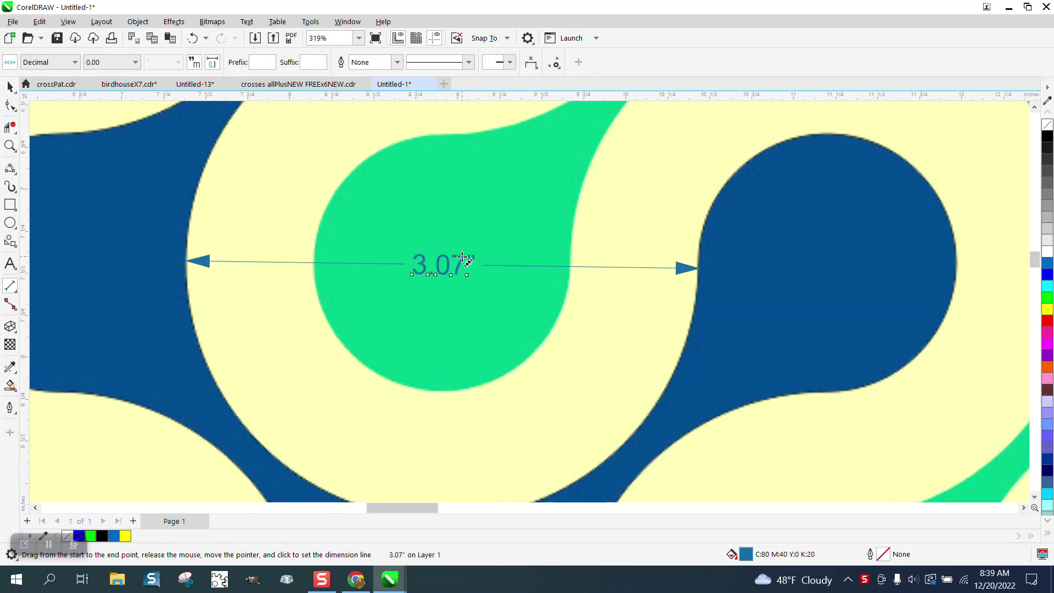
key(Escape)
scroll(258, 242, down, 3)
scroll(234, 238, down, 4)
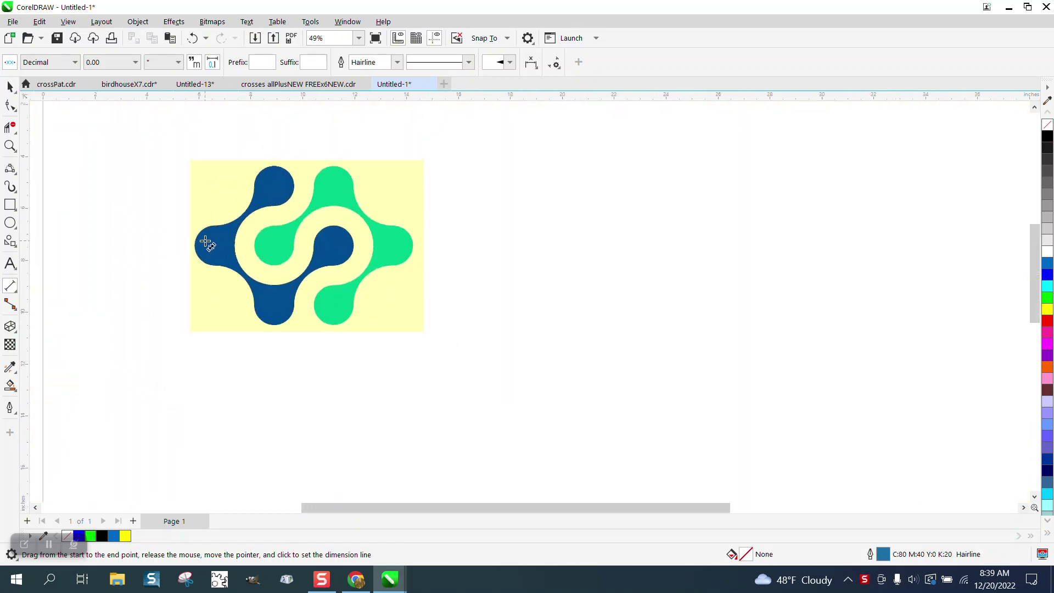
Step: Draw a circle to the right of the design and size it to 5 inches
click(10, 222)
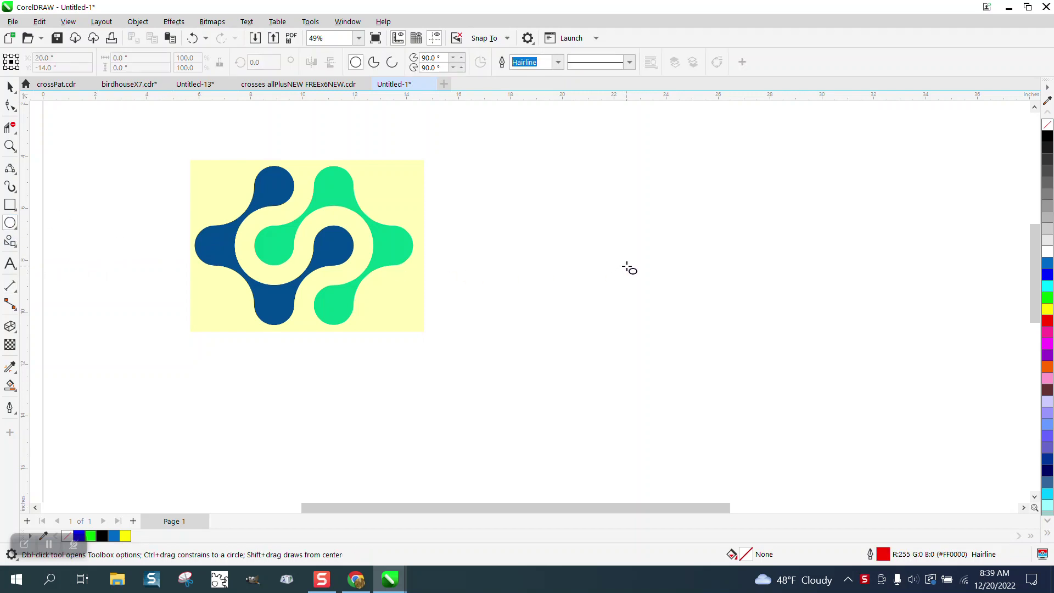
drag(628, 266, 505, 387)
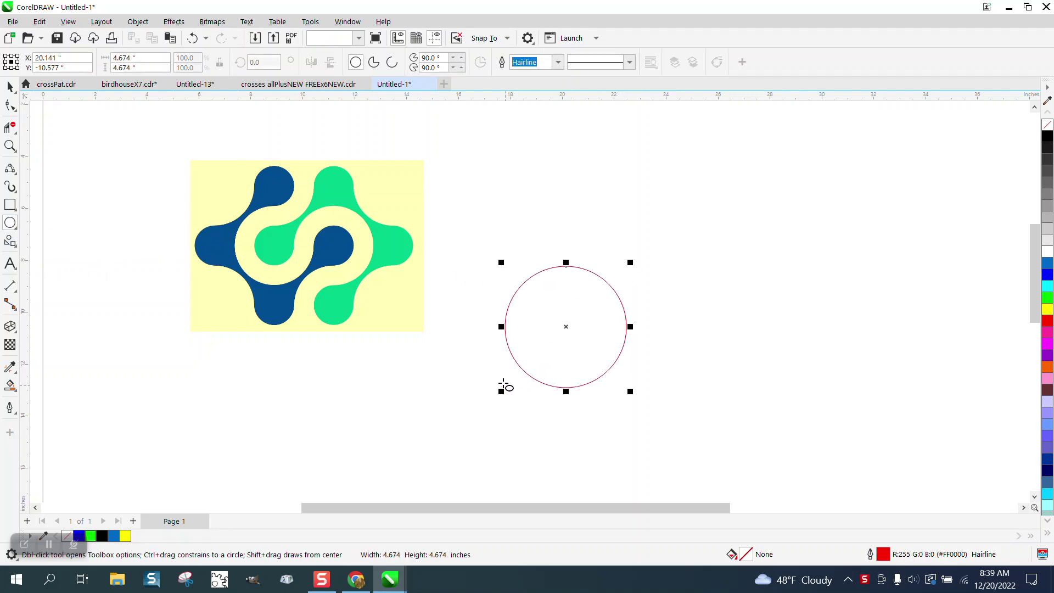
double_click(164, 60)
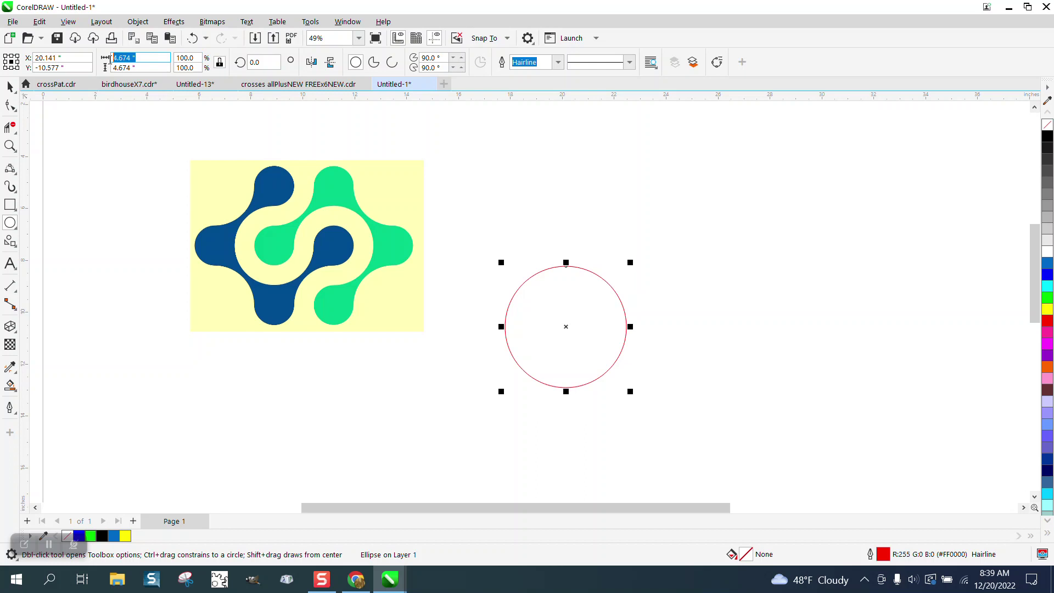
text(5)
key(Return)
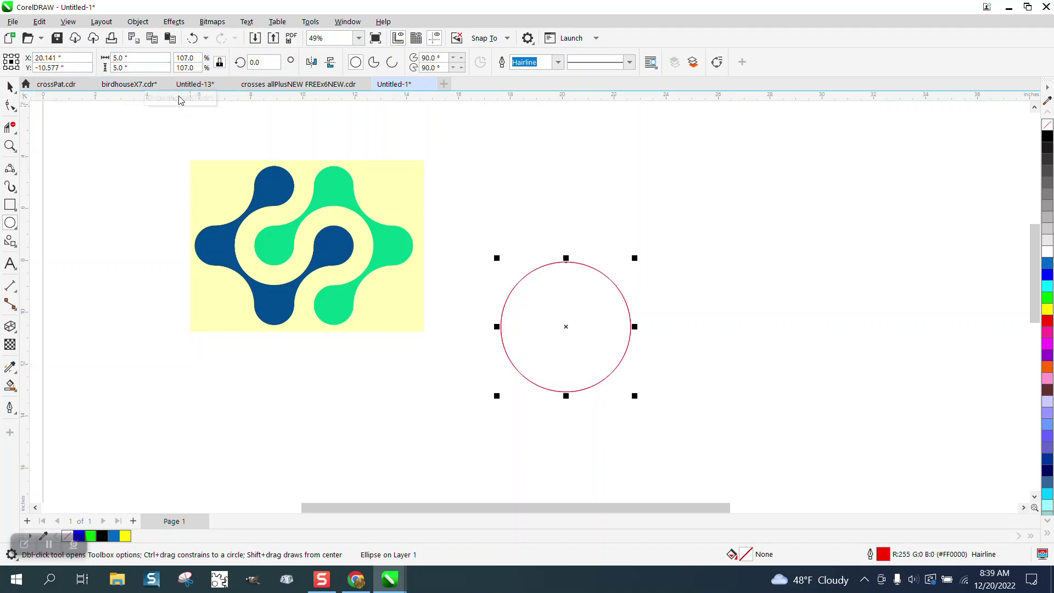
Step: Add a concentric 2.5-inch circle inside the 5-inch one
double_click(118, 58)
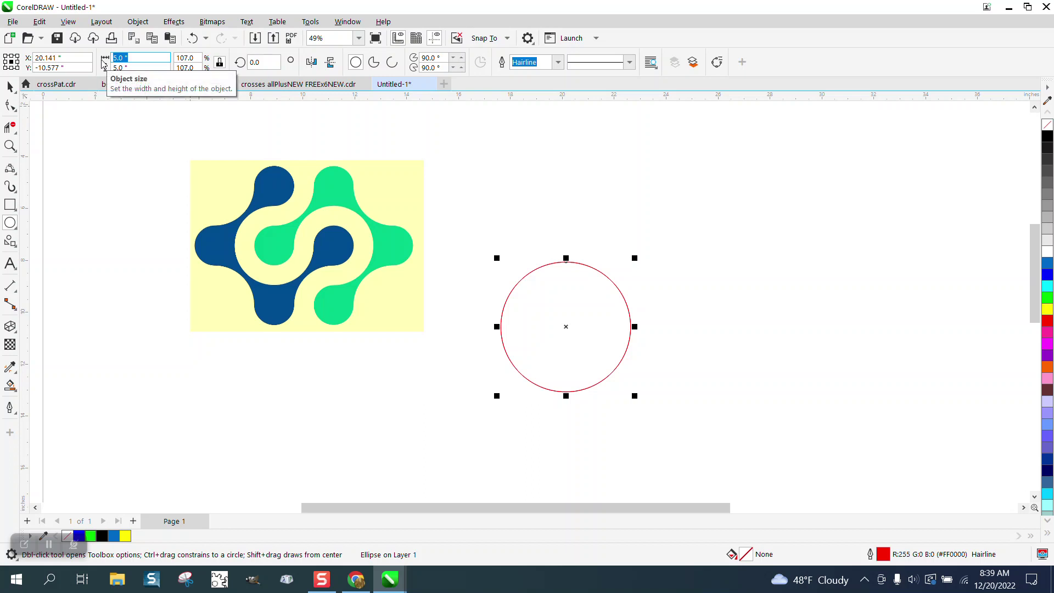
text(2.5)
key(Return)
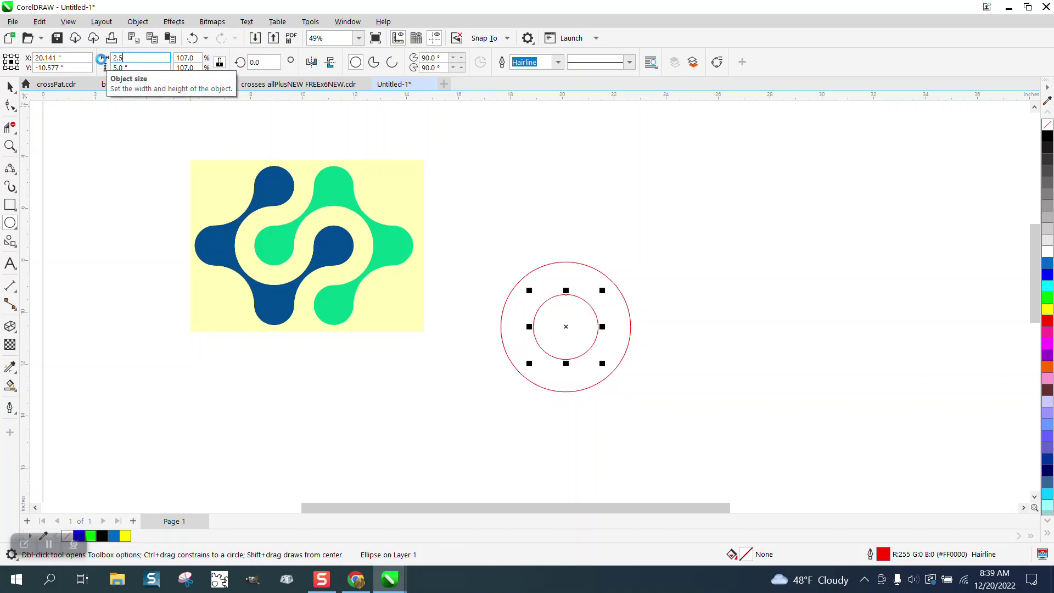
click(10, 86)
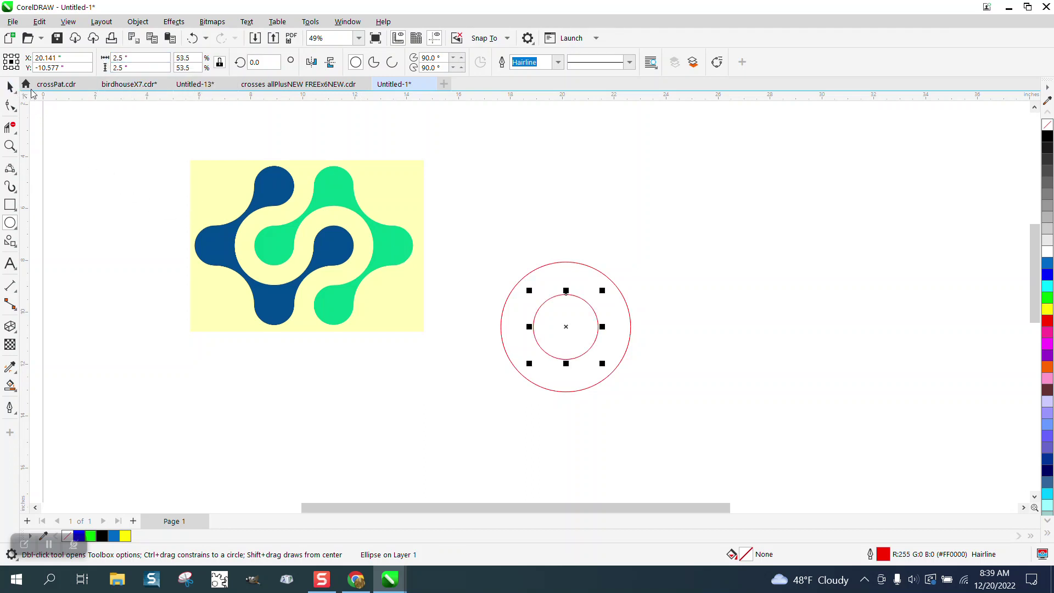
Step: Duplicate the concentric circle pair rightward into a row of five, 3.75" apart
drag(478, 234, 692, 417)
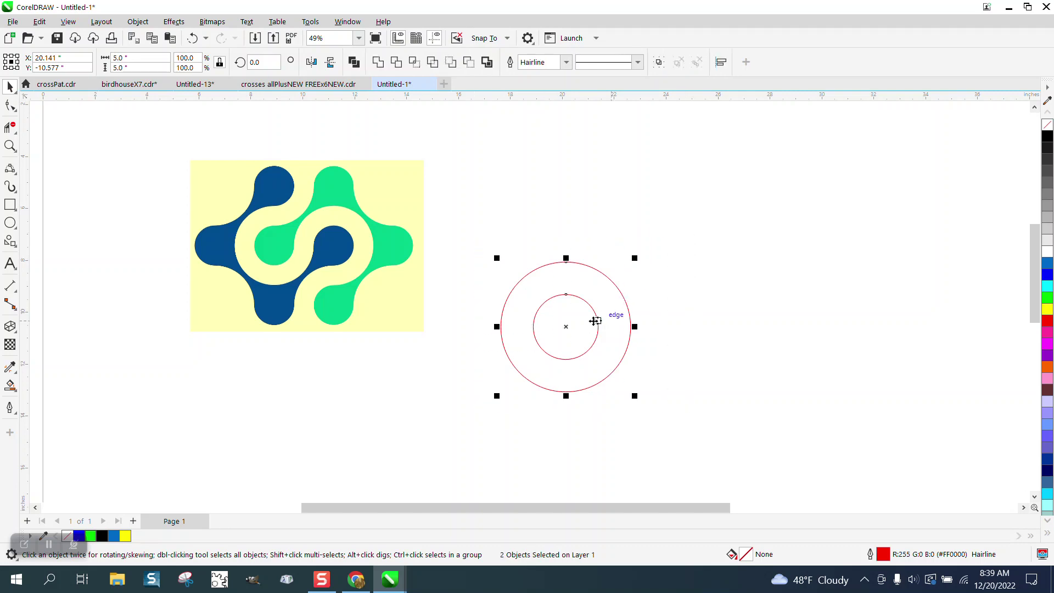
click(485, 100)
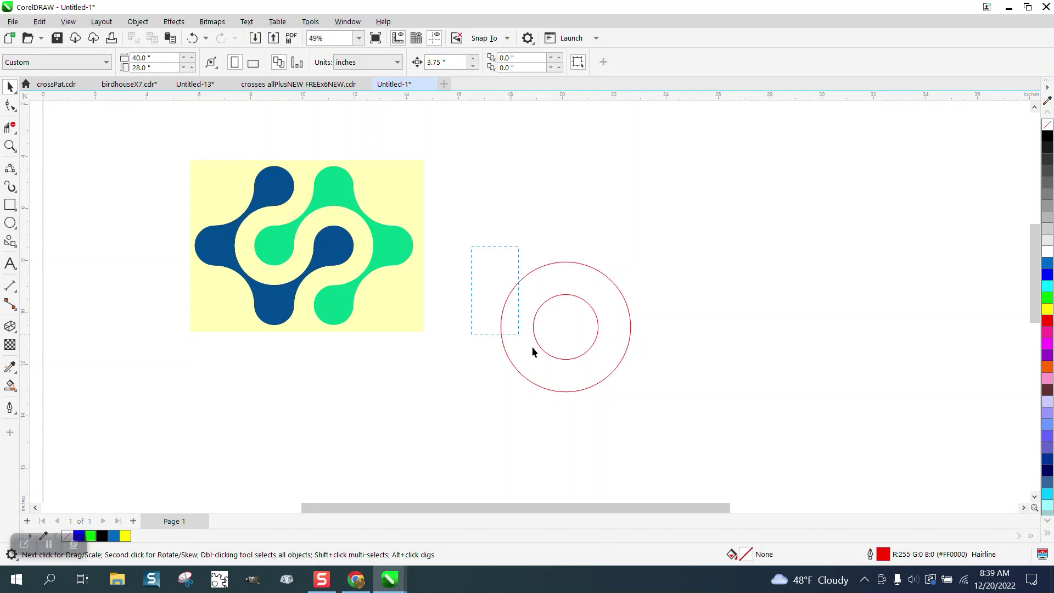
drag(532, 347, 709, 430)
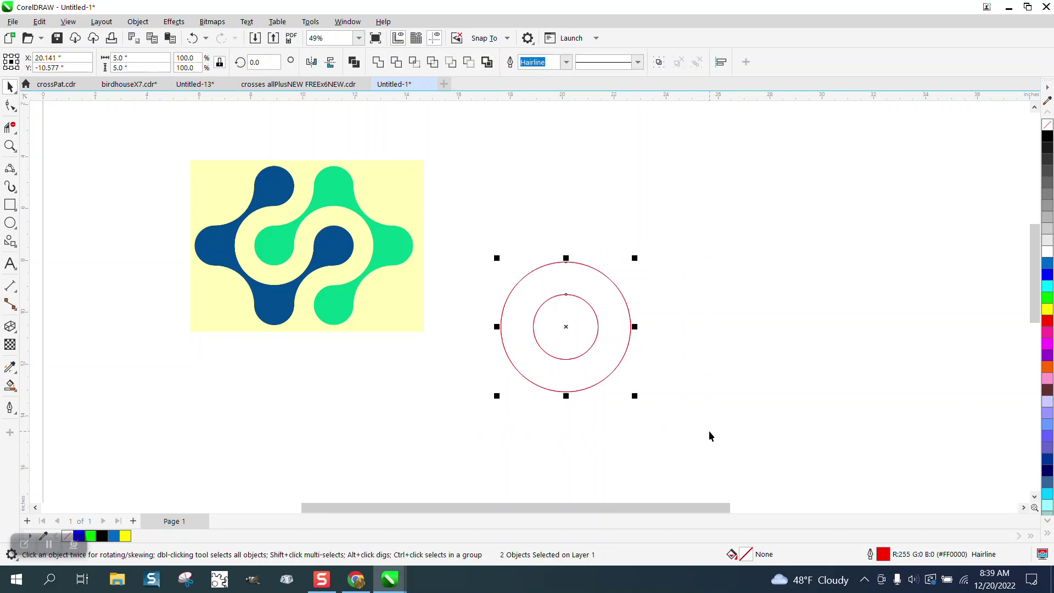
key(KP_Add)
key(Right)
key(KP_Add)
key(Right)
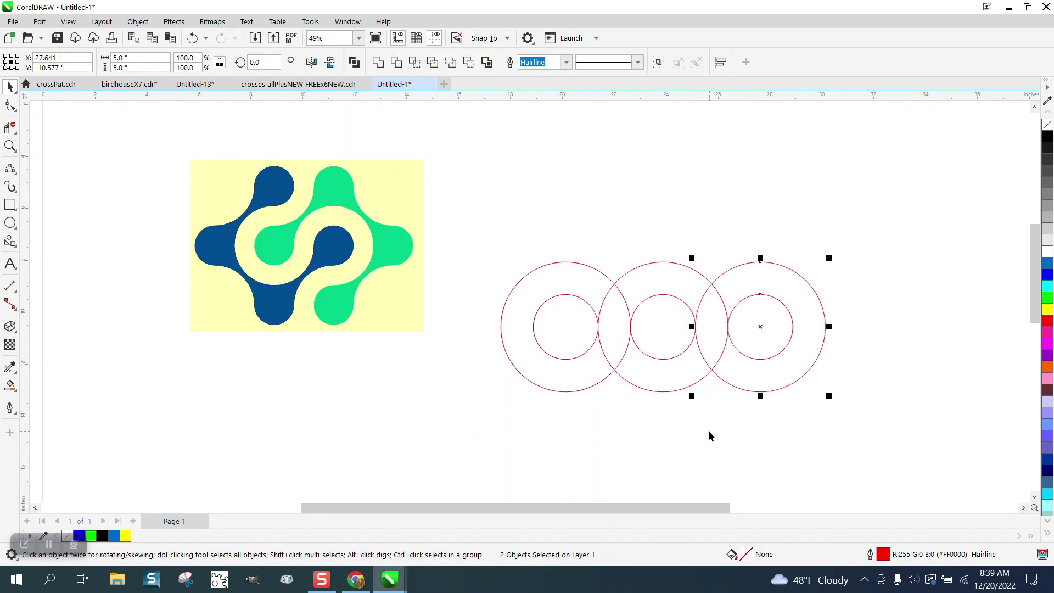
key(KP_Add)
key(Right)
scroll(700, 408, down, 1)
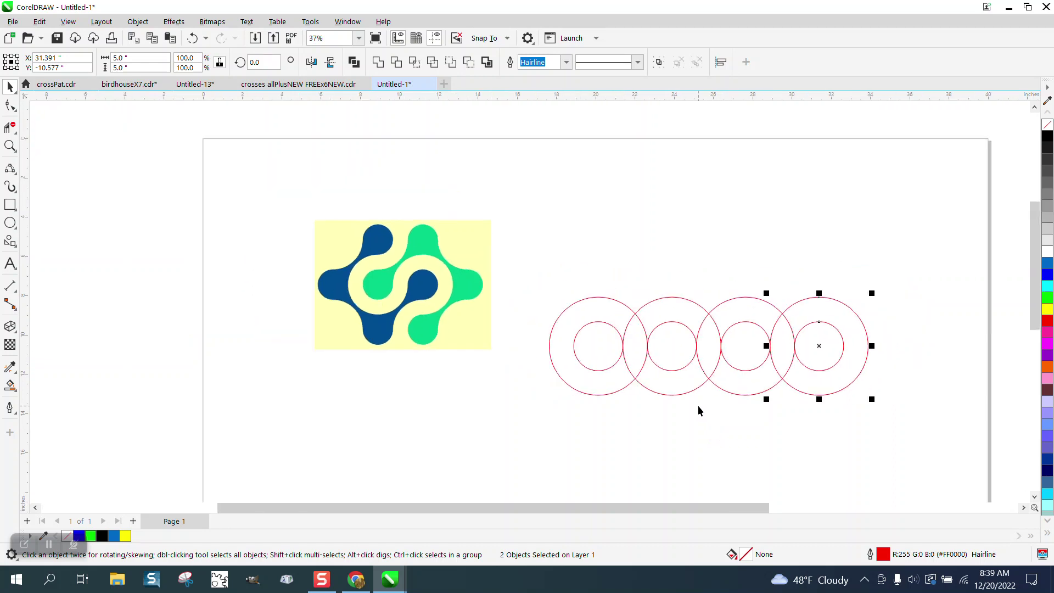
key(KP_Add)
key(Right)
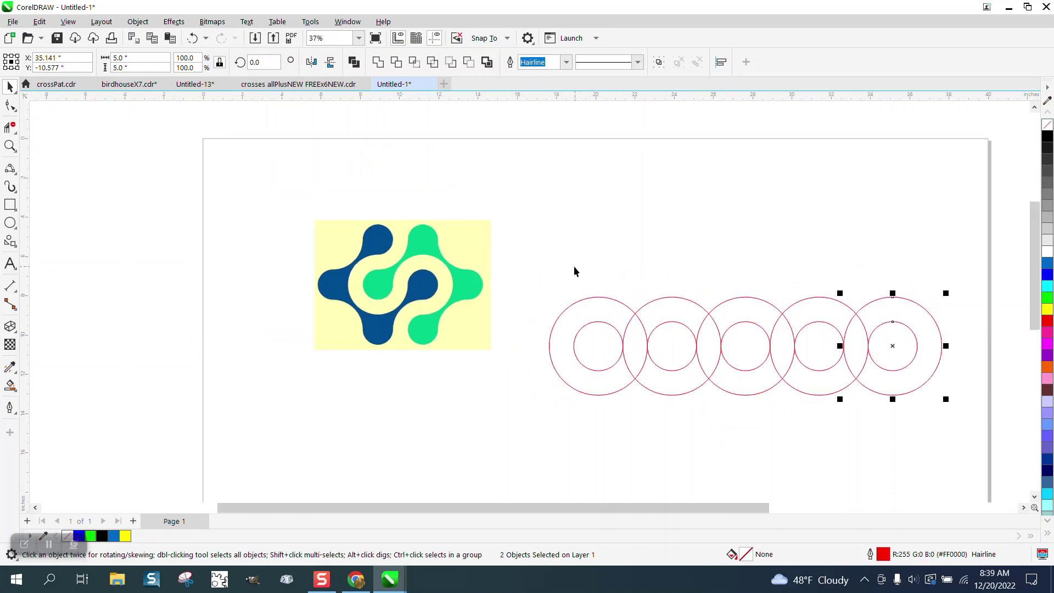
scroll(575, 271, down, 1)
Step: Duplicate the row four times 3.75" lower to form a five-by-five grid
drag(546, 265, 914, 407)
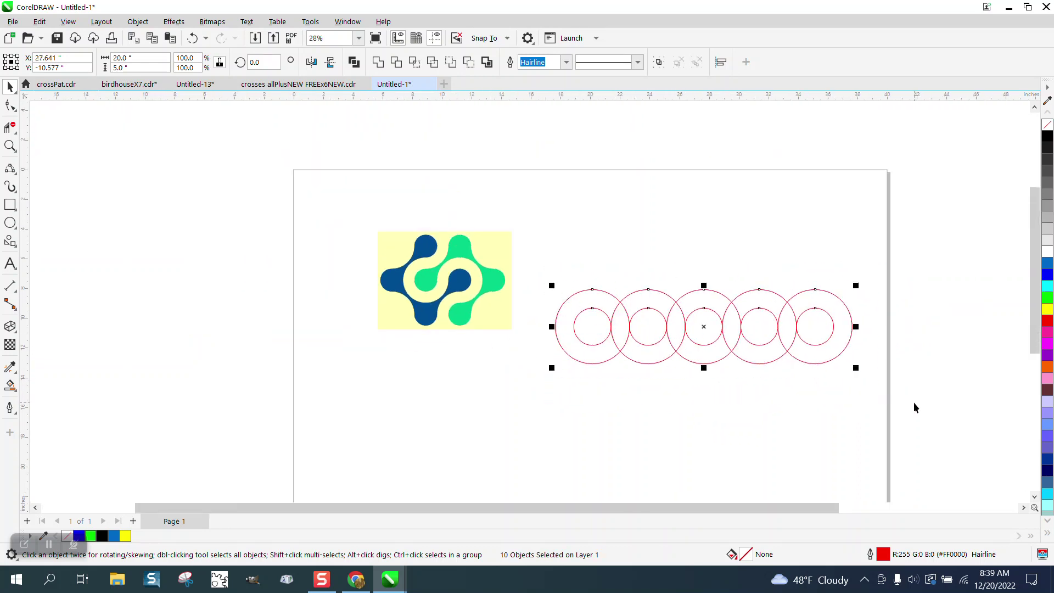
key(KP_Add)
key(Down)
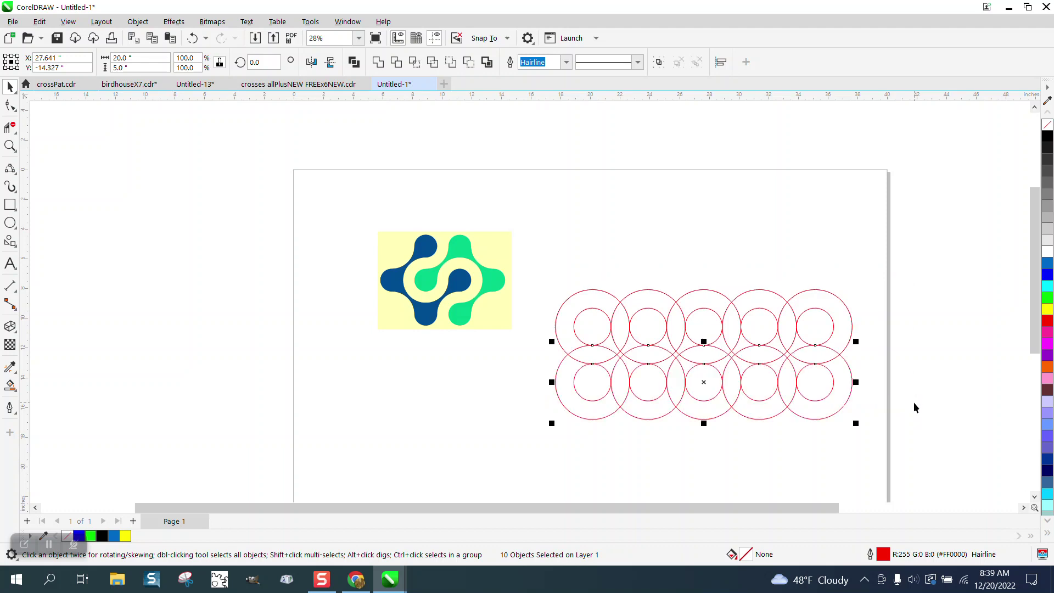
key(KP_Add)
key(Down)
key(KP_Add)
key(Down)
key(KP_Add)
key(Down)
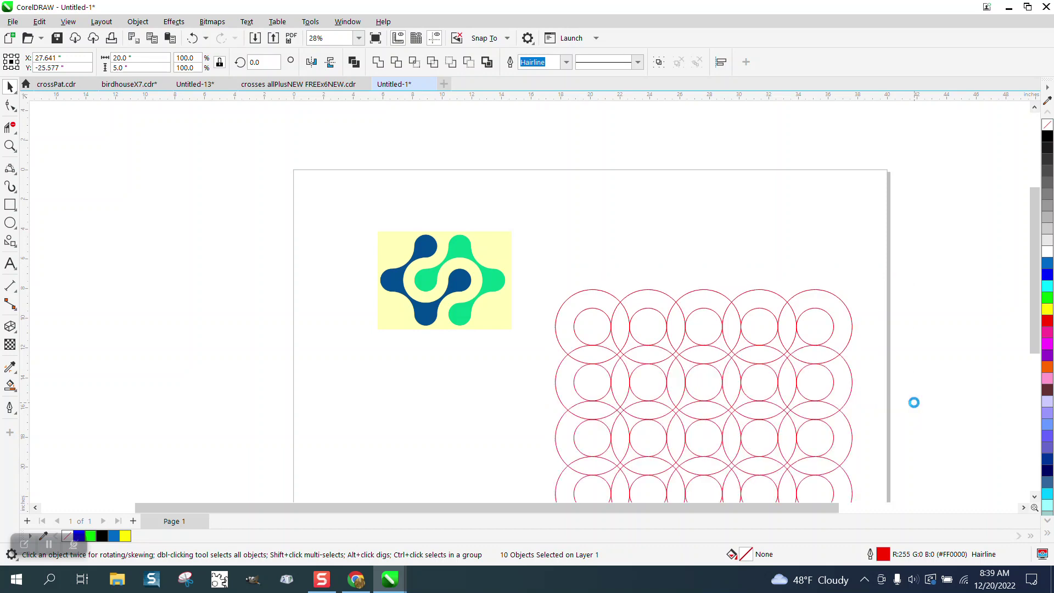
Step: Select the whole circle grid and shift it slightly up and left
scroll(875, 420, down, 1)
scroll(730, 379, down, 1)
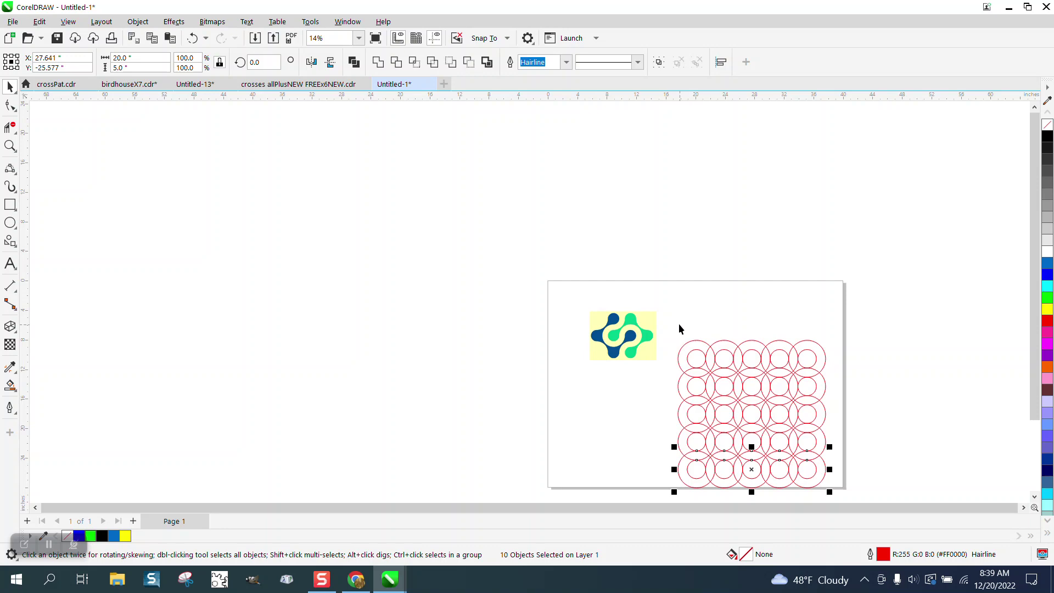
drag(679, 328, 833, 497)
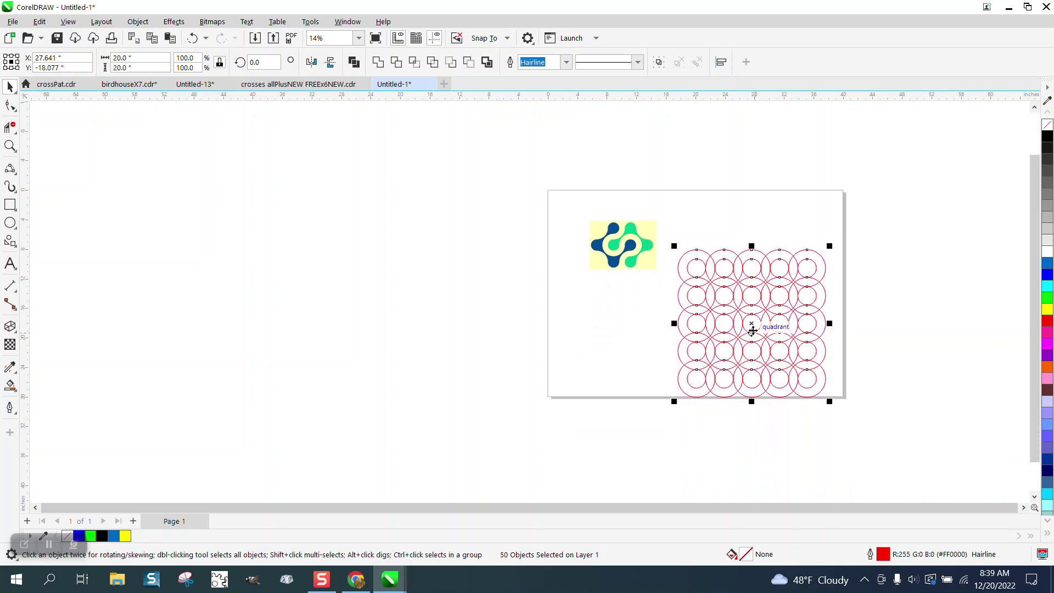
drag(752, 330, 743, 302)
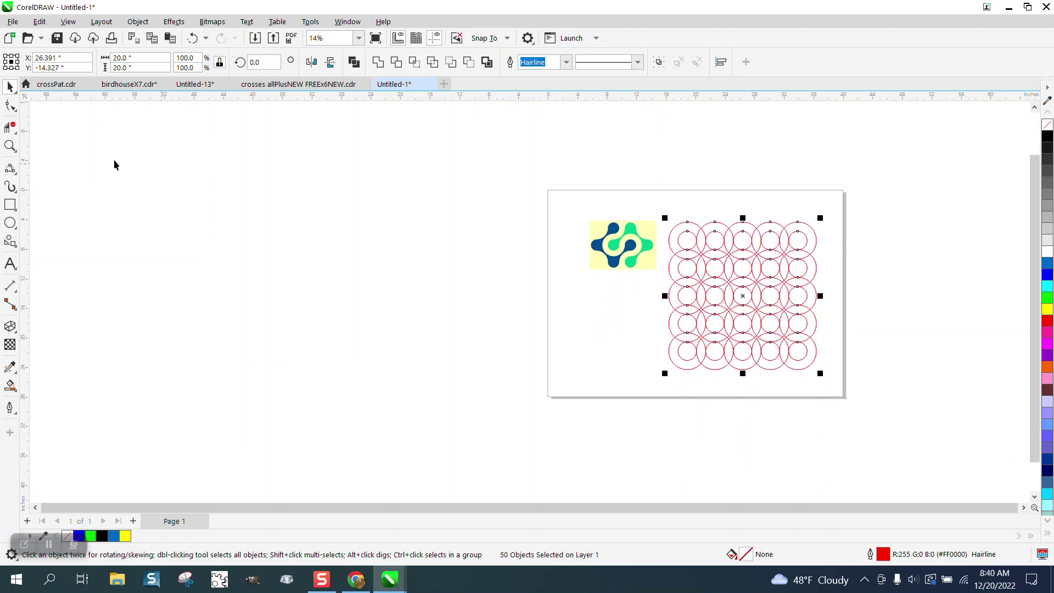
Step: Zoom in on the grid and group all 50 circles with Object > Group > Group
click(10, 145)
drag(652, 200, 891, 401)
click(10, 86)
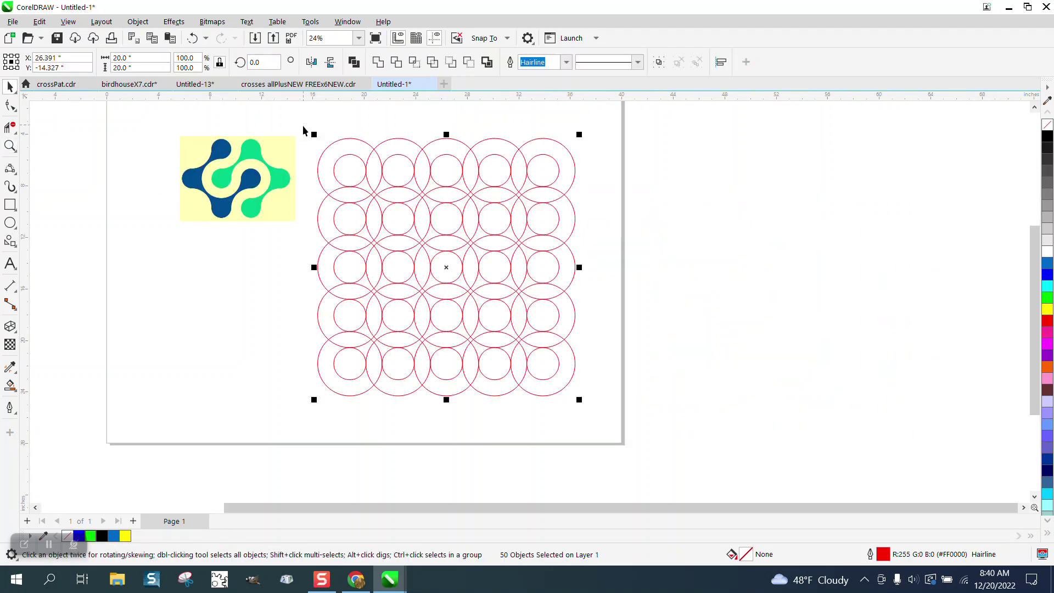
click(137, 22)
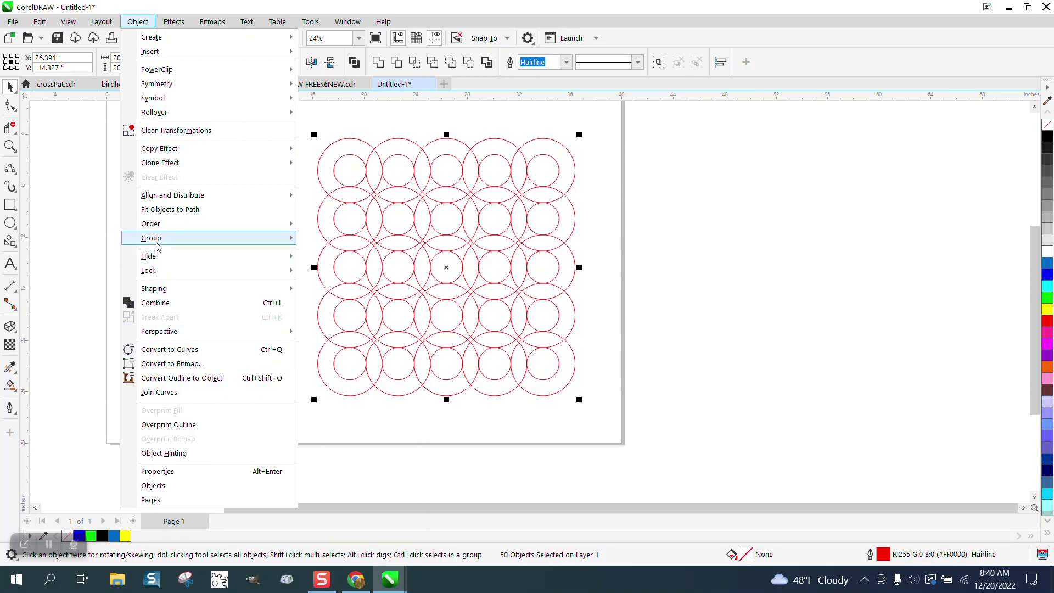
mouse_move(157, 245)
click(306, 244)
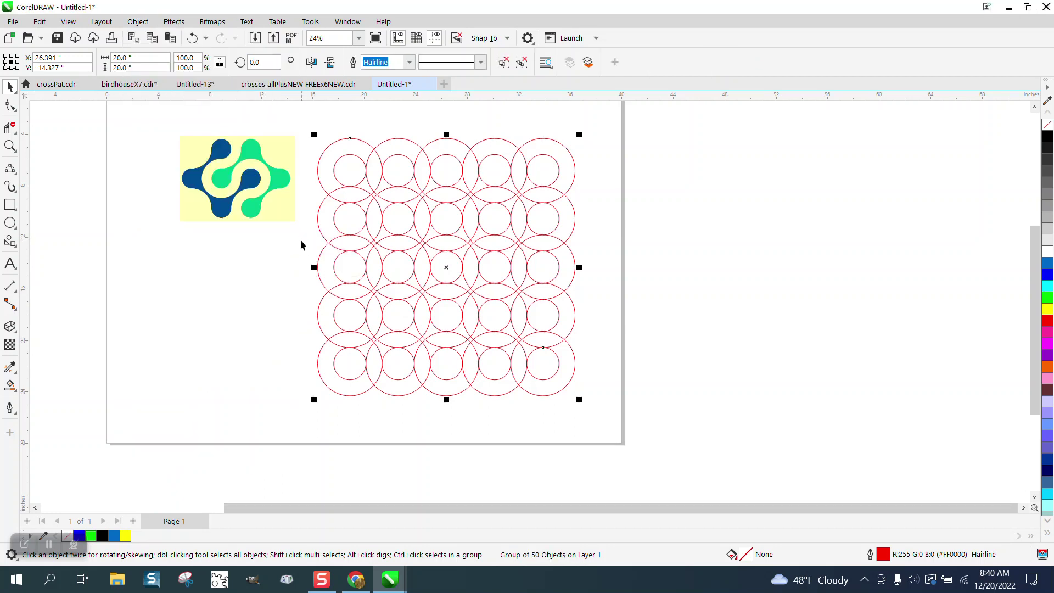
Step: Set Smart Fill to pure blue, then fill a top-row circle and the pointed gap below it
click(10, 385)
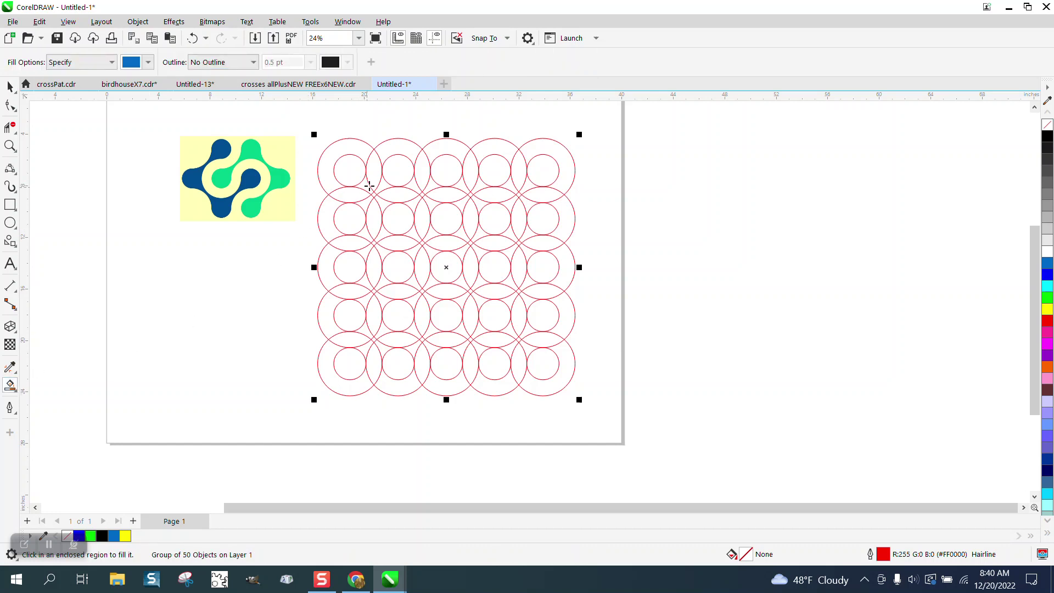
click(398, 173)
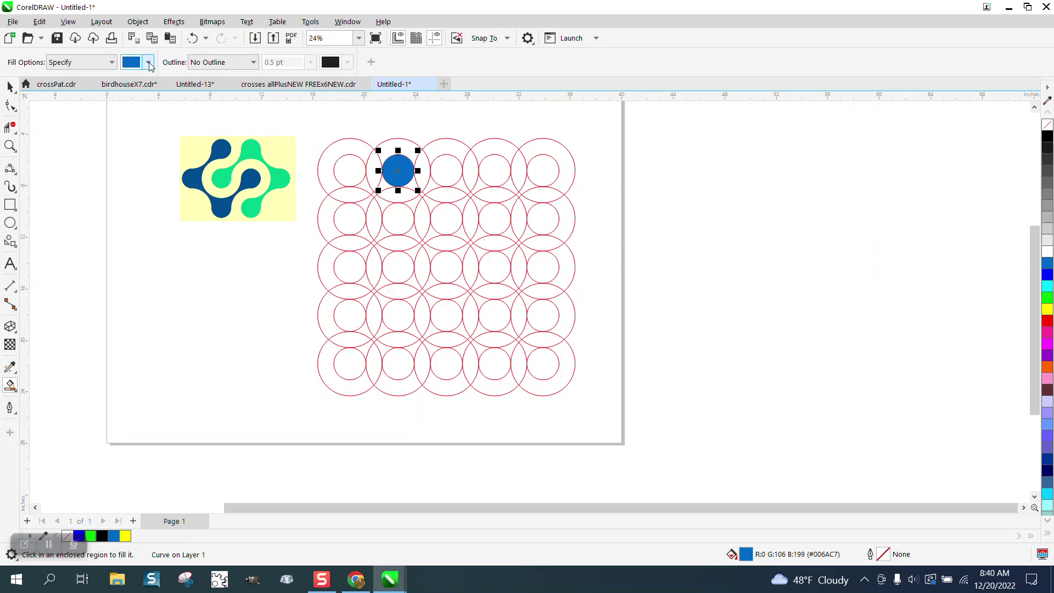
click(192, 38)
click(149, 62)
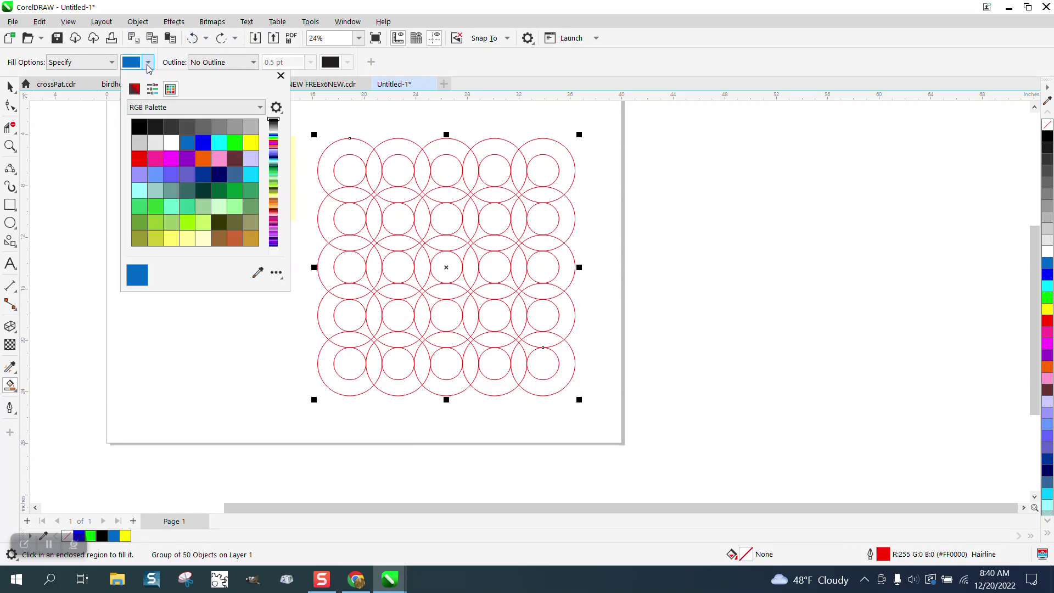
click(203, 143)
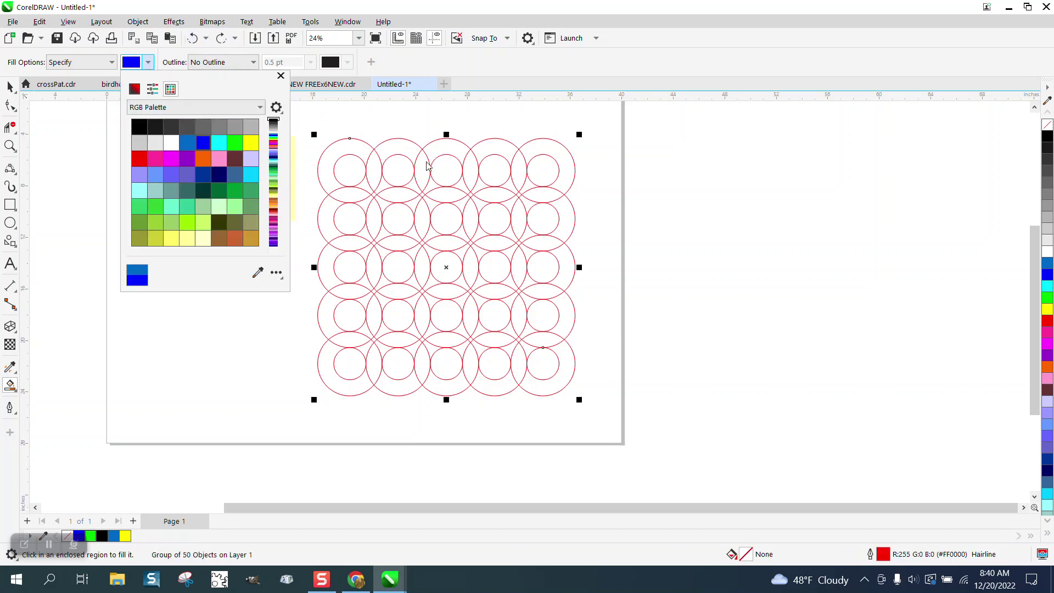
click(399, 172)
click(391, 178)
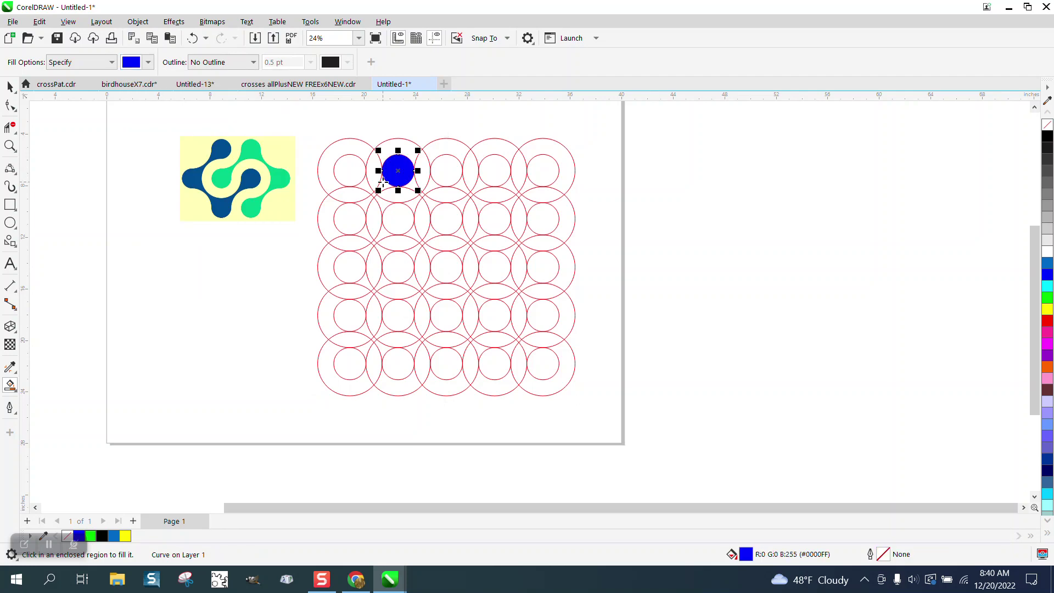
click(384, 183)
Step: Zoom in and fill the left, lower and right circles and their connecting gaps blue
click(9, 145)
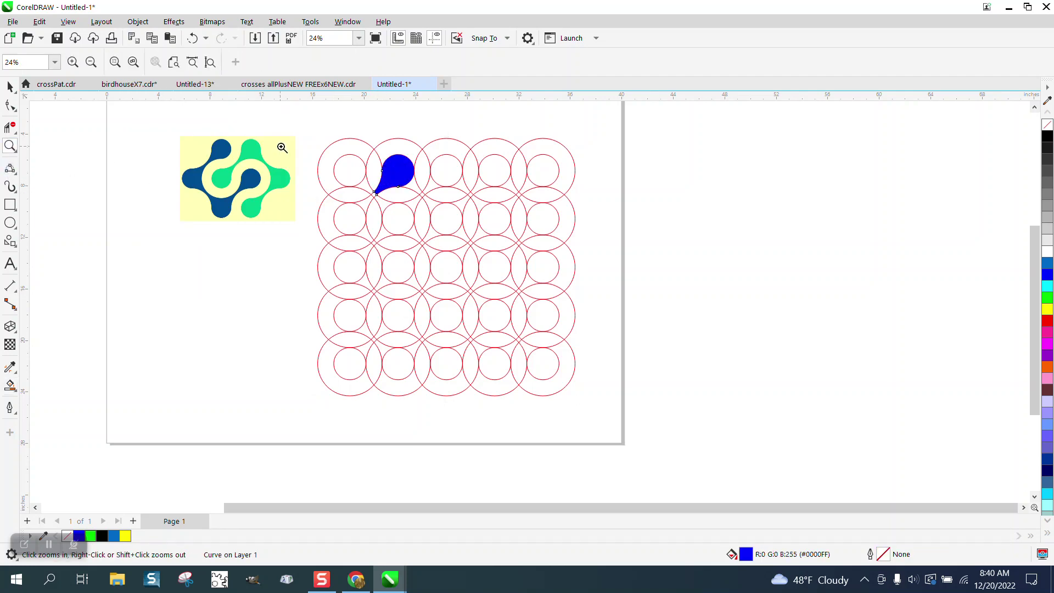
drag(289, 185, 568, 346)
click(10, 385)
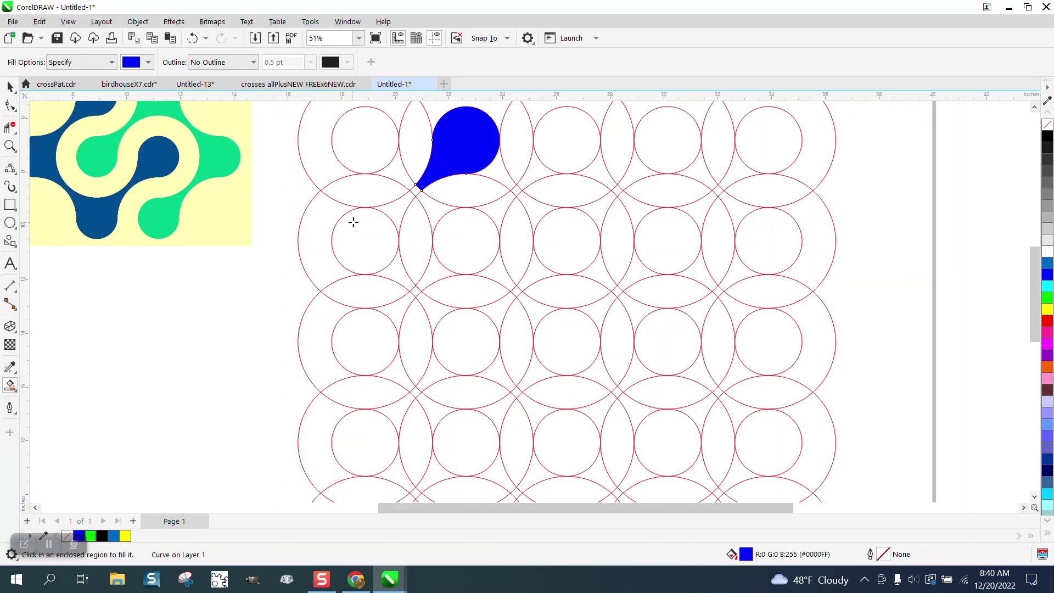
click(399, 208)
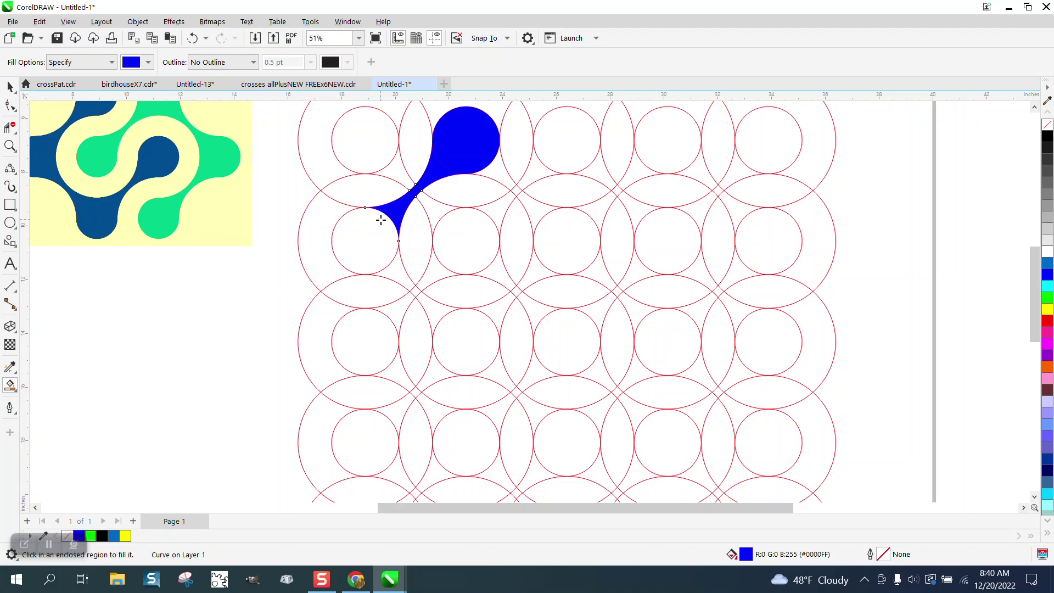
click(383, 267)
click(396, 272)
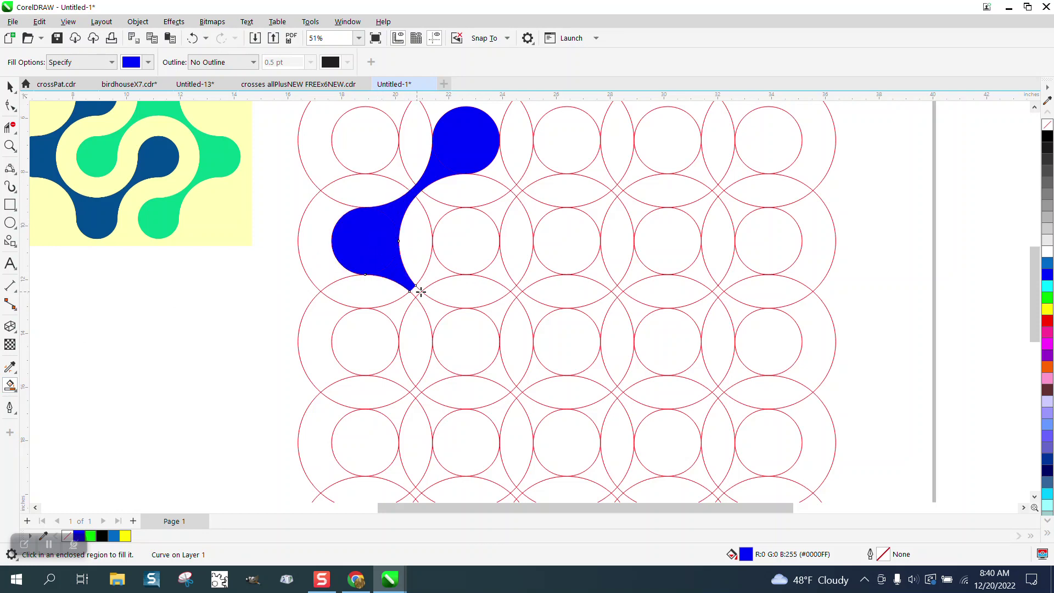
click(439, 308)
click(485, 321)
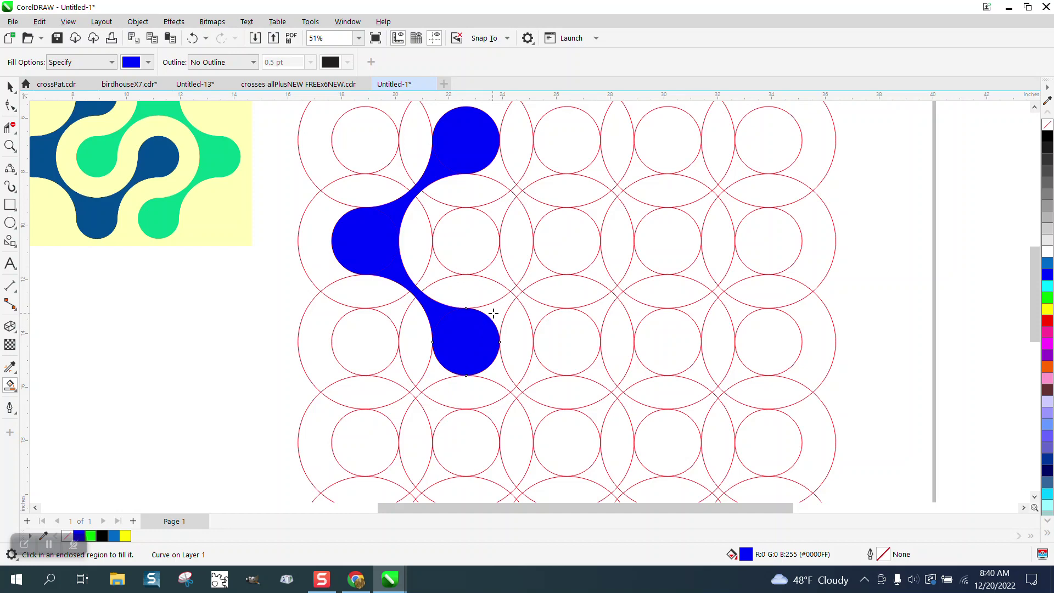
click(493, 313)
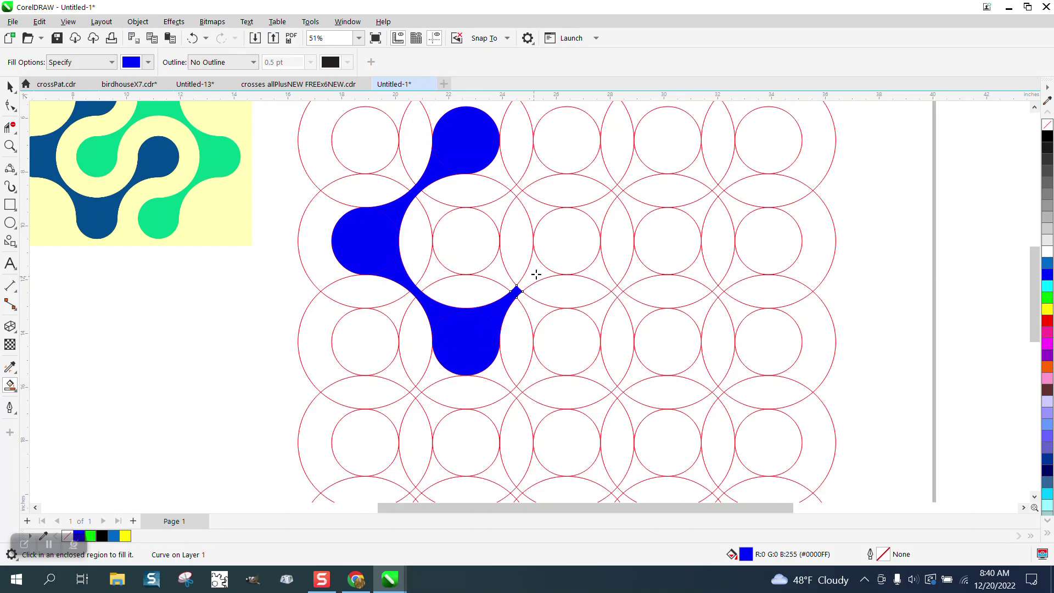
click(536, 275)
Step: Select the blue pieces and test a right nudge, then undo it
scroll(104, 321, down, 2)
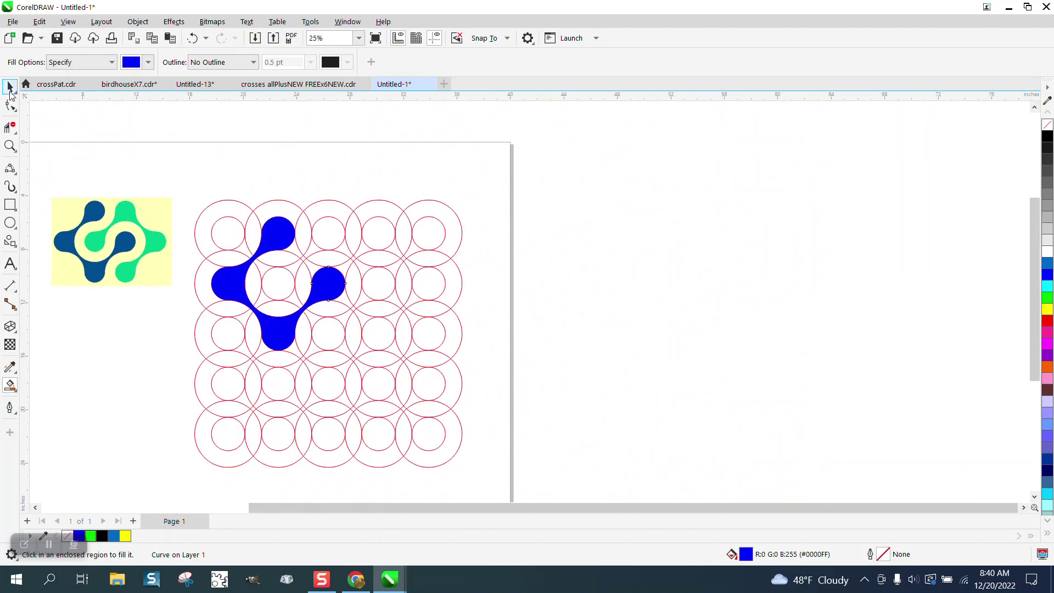
click(10, 87)
drag(212, 176, 385, 372)
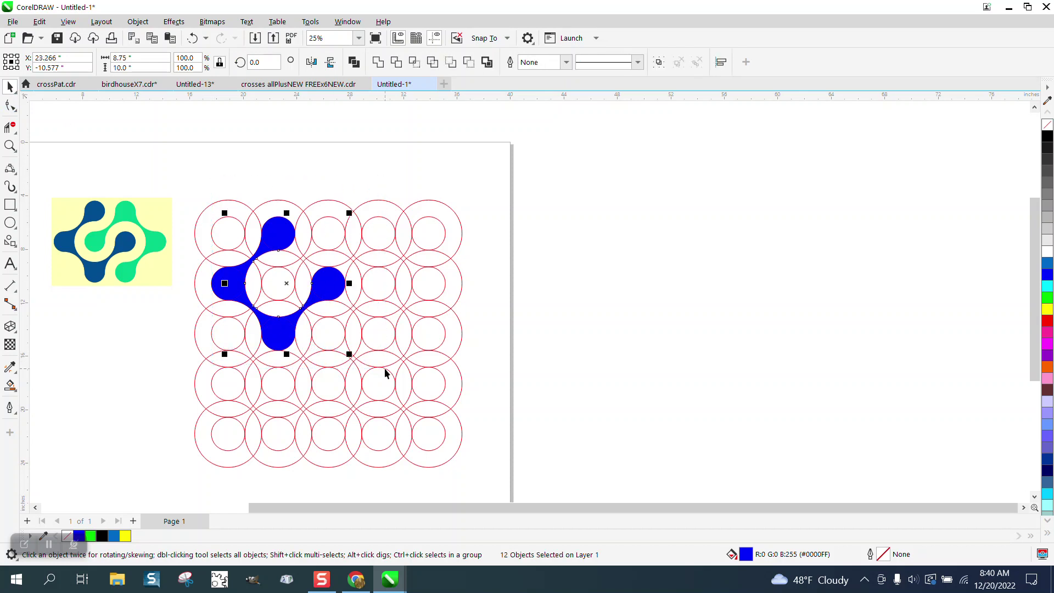
key(Right)
key(Right)
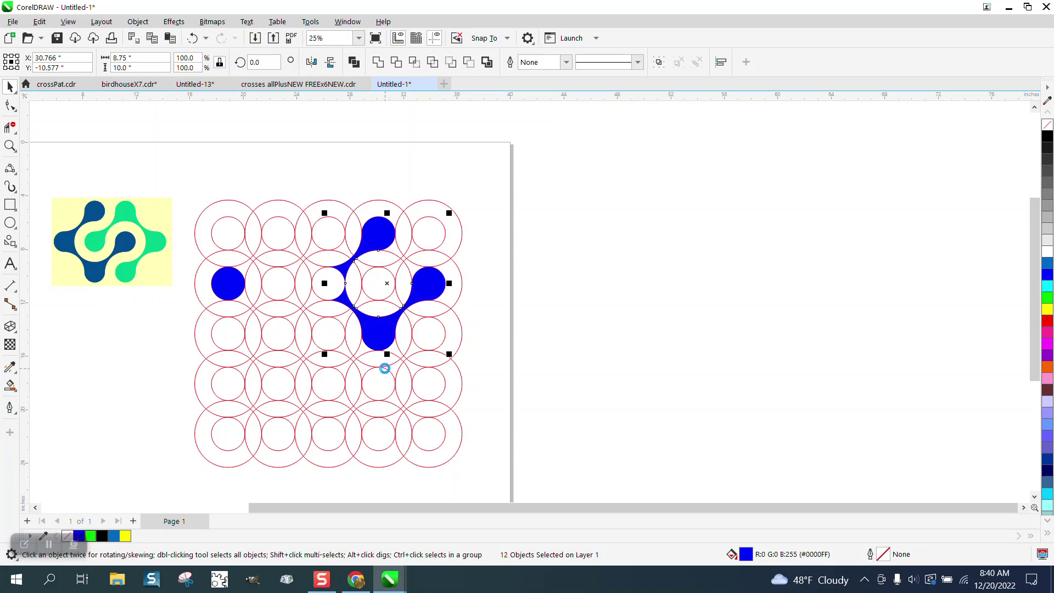
click(192, 38)
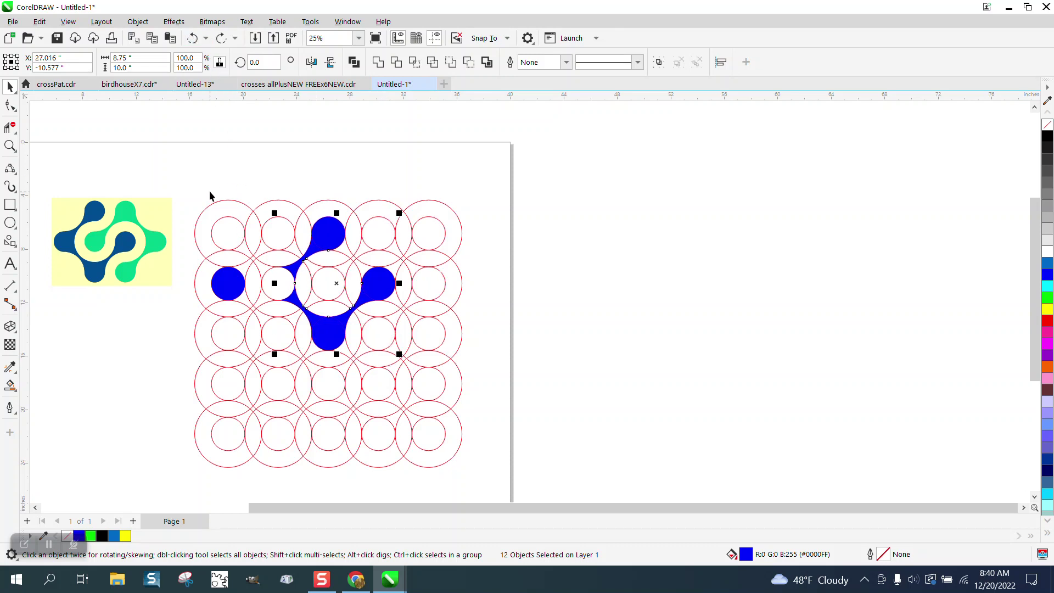
click(192, 38)
click(317, 152)
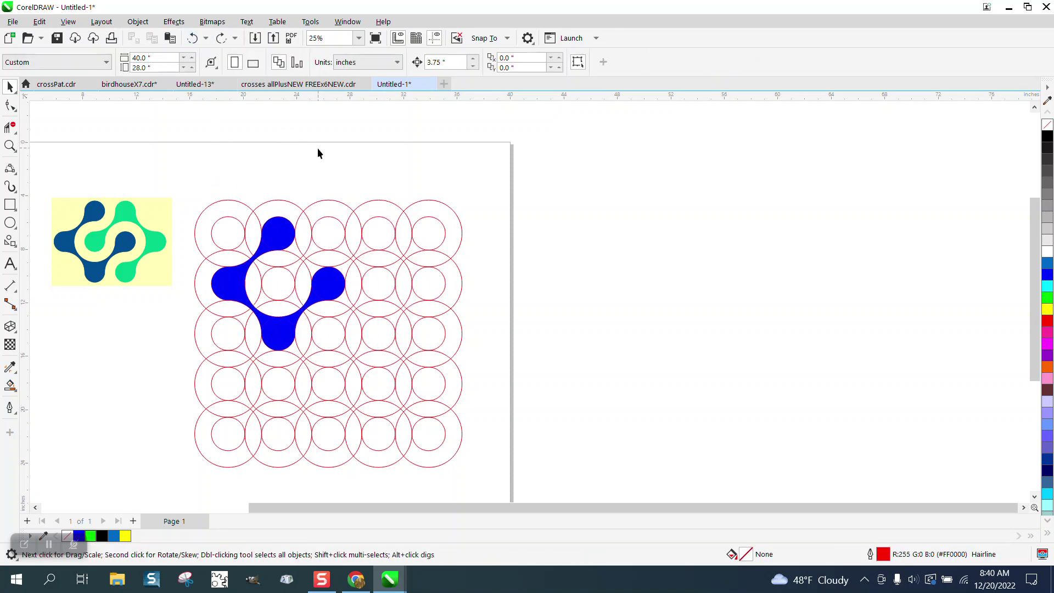
Step: Set the nudge distance and nudge all 13 blue pieces right, off the page
click(447, 65)
drag(173, 153, 379, 388)
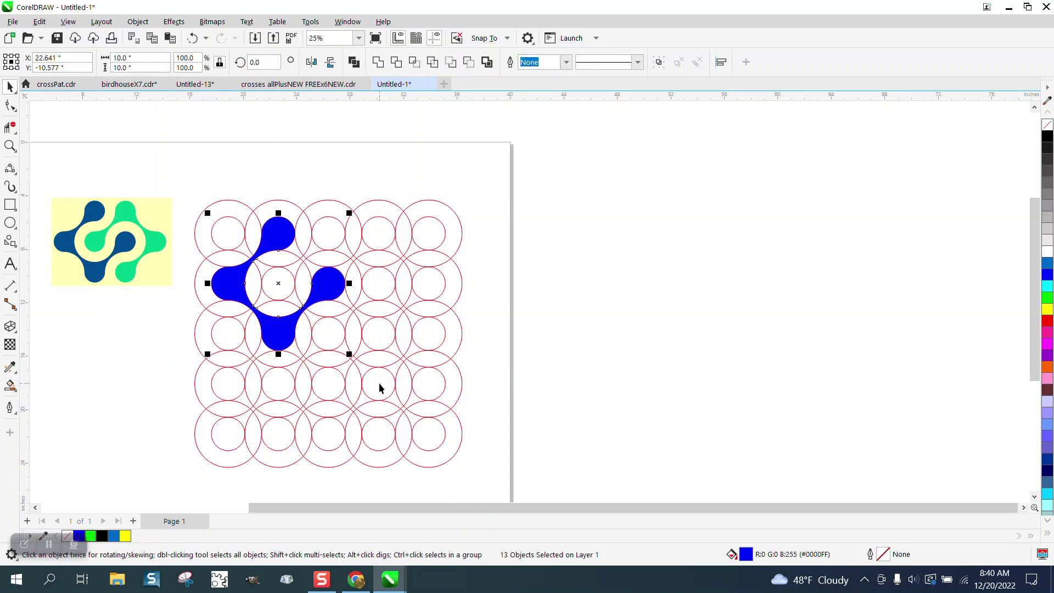
key(Right)
key(Right)
key(Right)
key(Right)
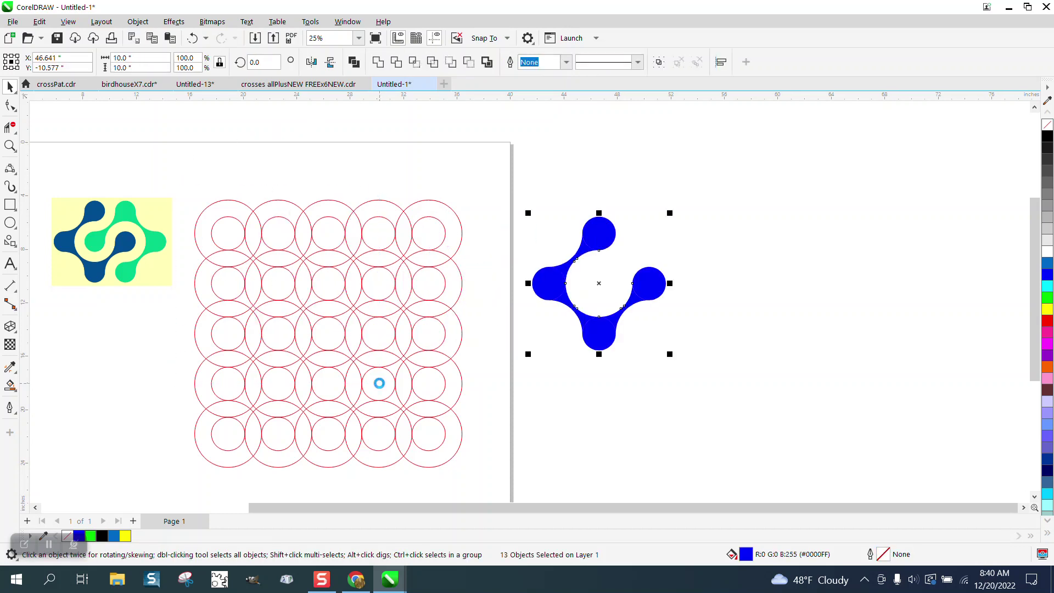
key(Right)
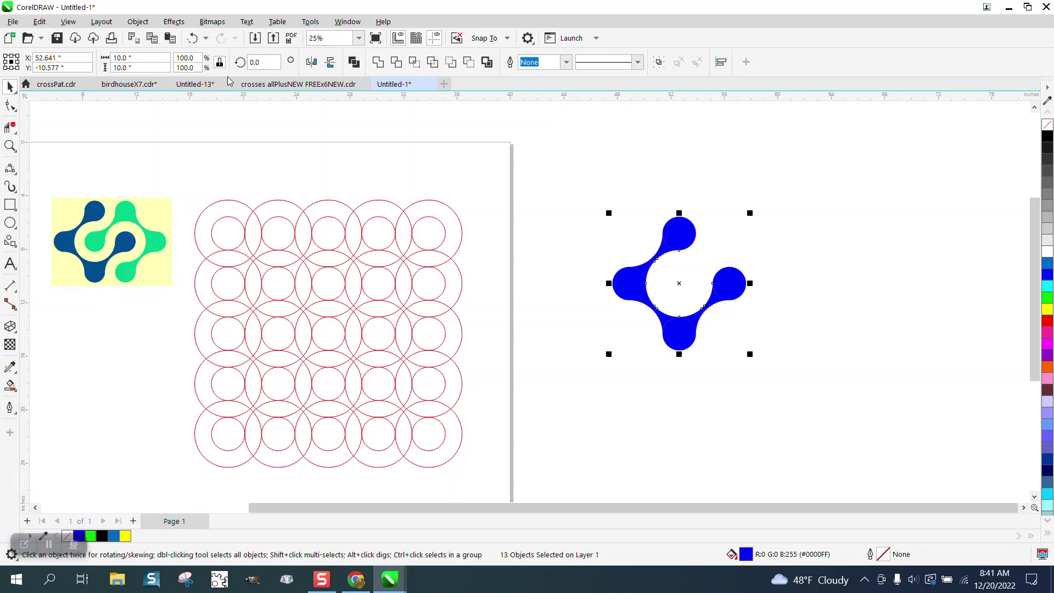
click(10, 145)
drag(659, 229, 710, 260)
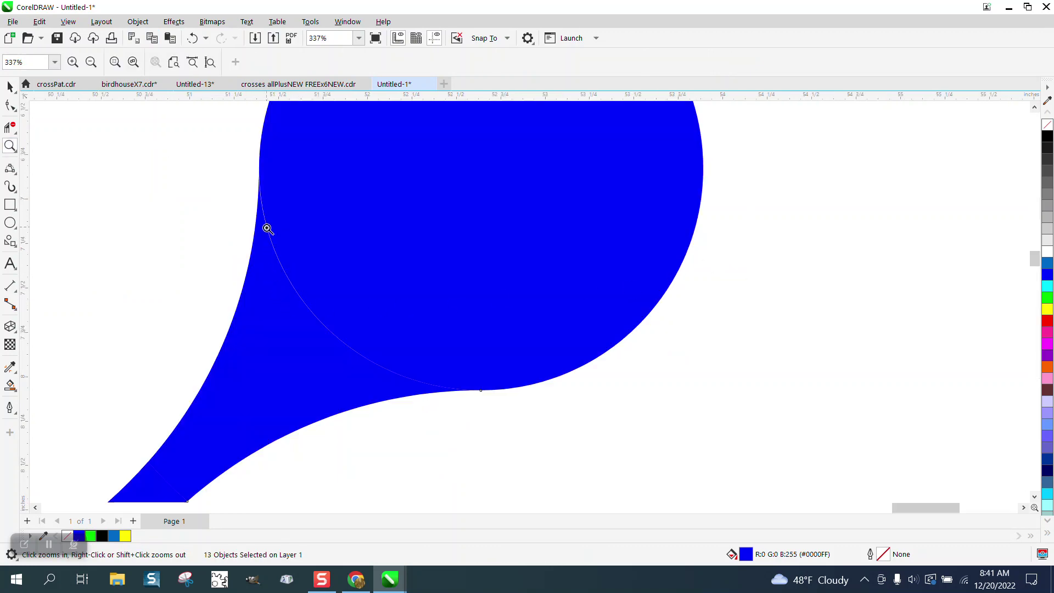
scroll(459, 319, down, 2)
scroll(510, 335, down, 3)
click(10, 86)
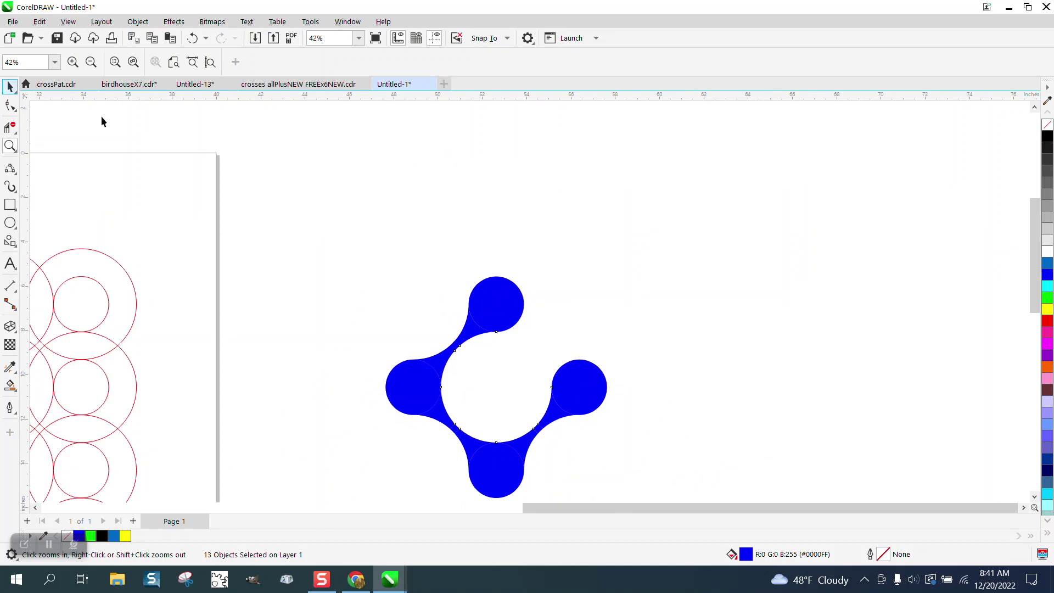
scroll(632, 497, down, 3)
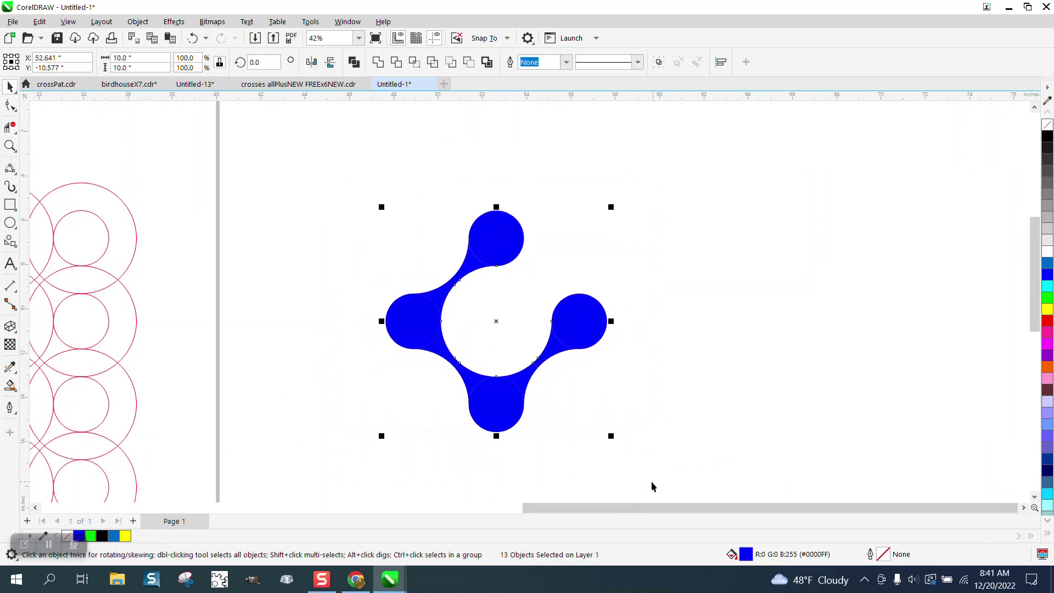
click(137, 22)
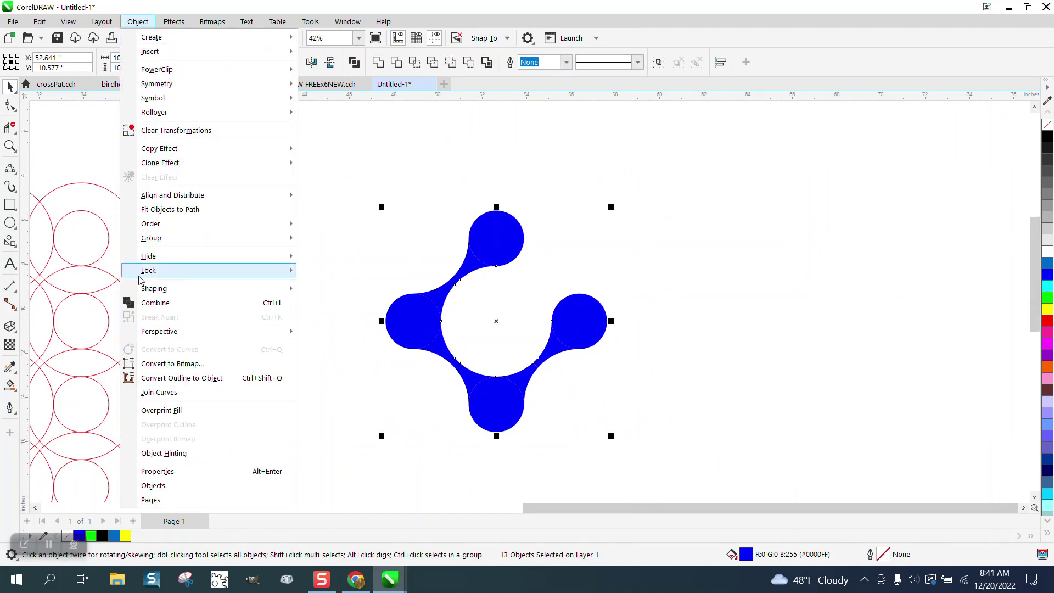
mouse_move(160, 324)
click(159, 303)
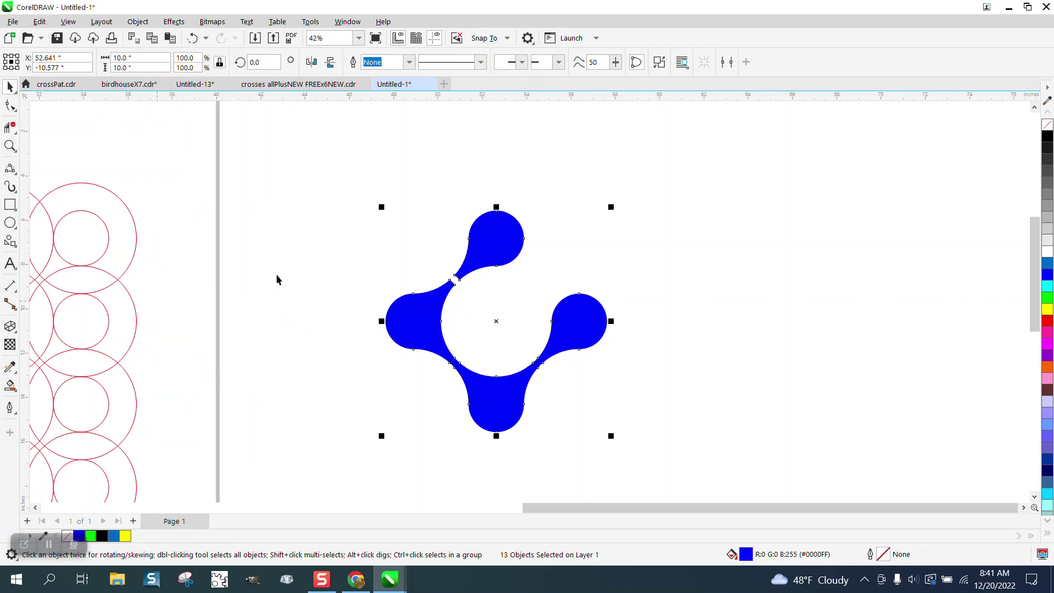
click(192, 38)
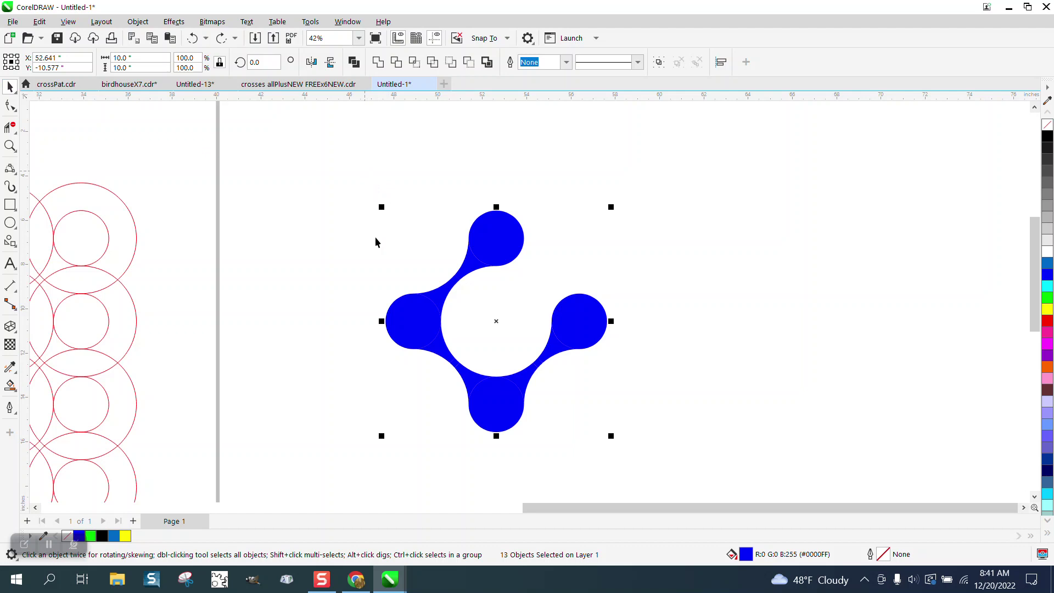
drag(365, 183, 723, 479)
Step: Remove the pieces' blue fill, give them a black outline, and zoom in
click(1048, 125)
right_click(1048, 136)
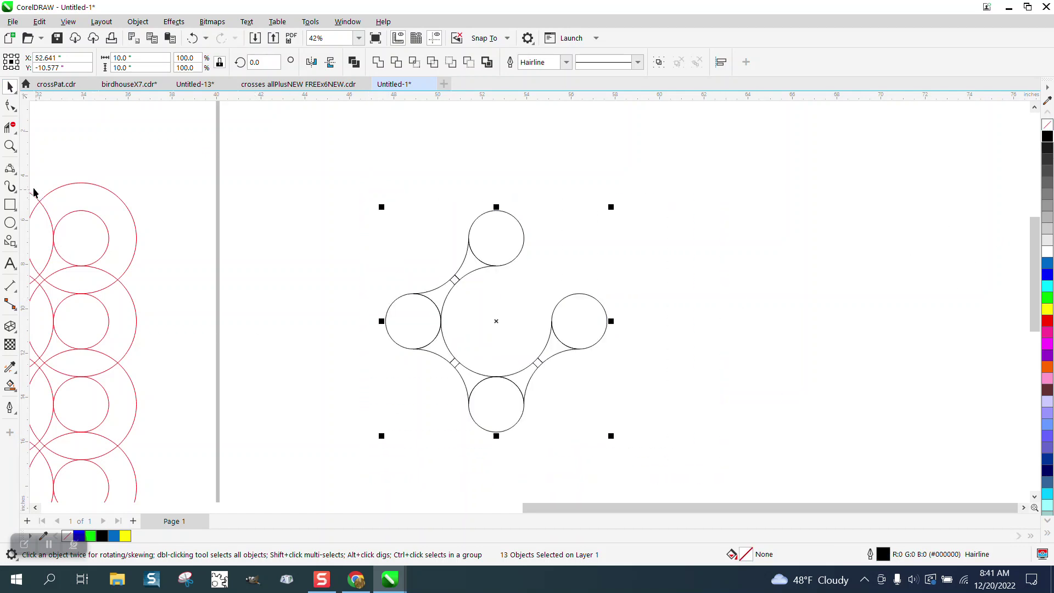
click(9, 145)
drag(351, 201, 717, 454)
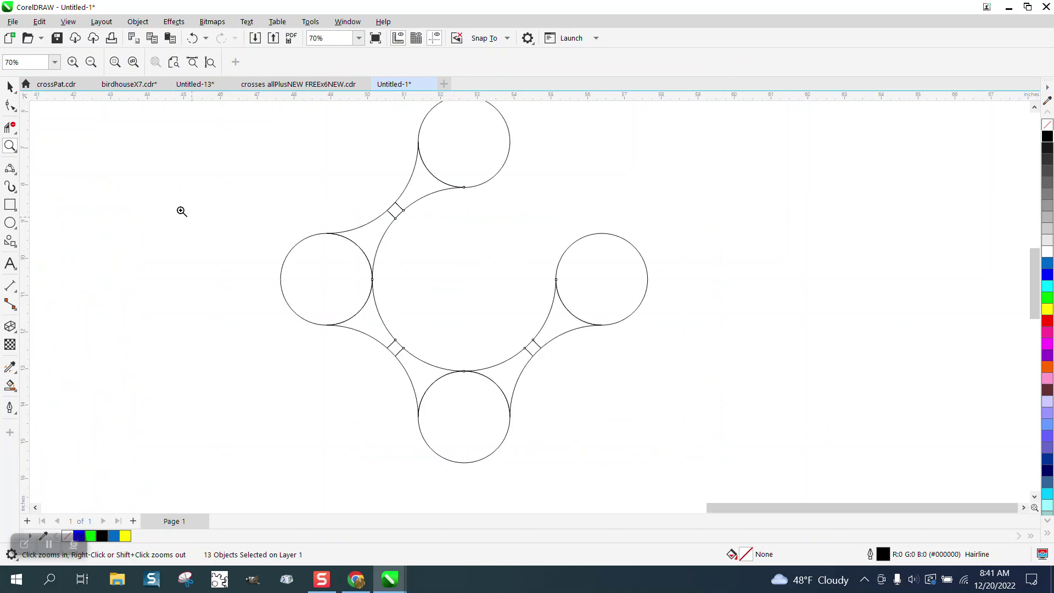
Step: Trim the six inner overlapping arcs with Virtual Segment Delete
click(10, 127)
click(433, 175)
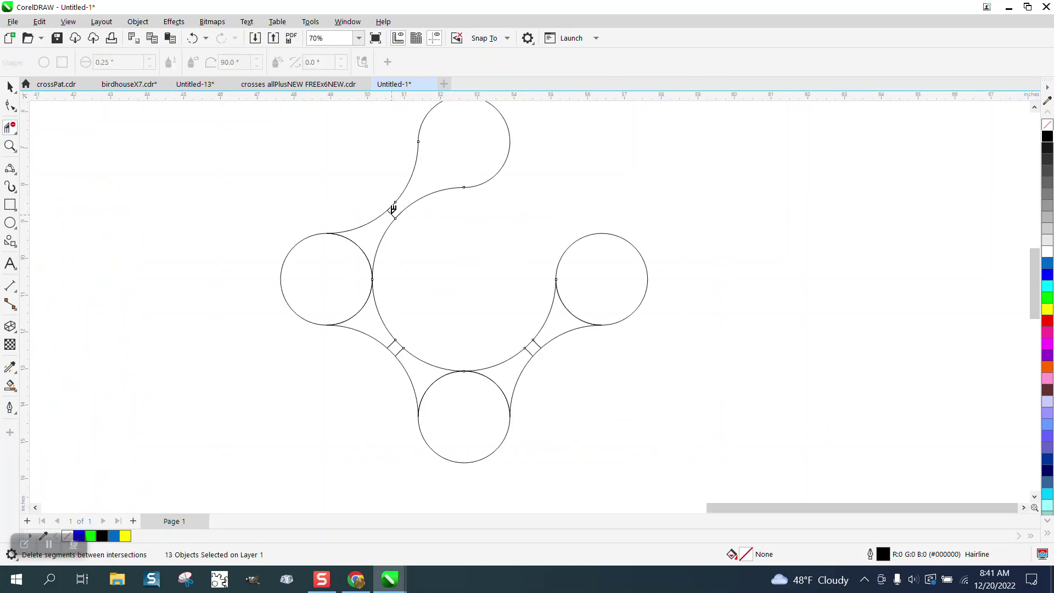
click(366, 260)
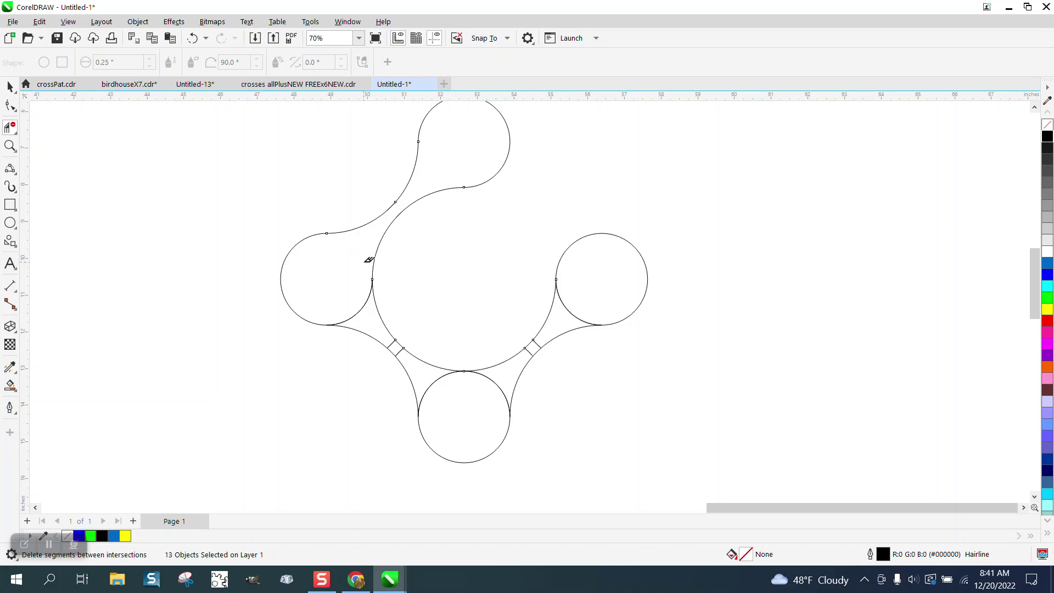
click(365, 316)
click(434, 379)
click(500, 375)
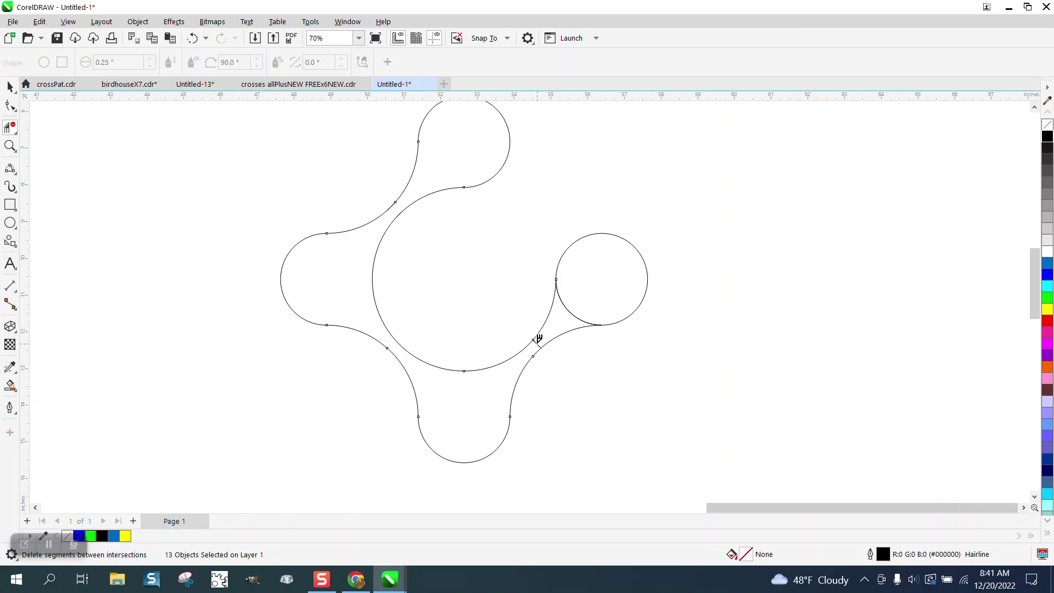
click(574, 314)
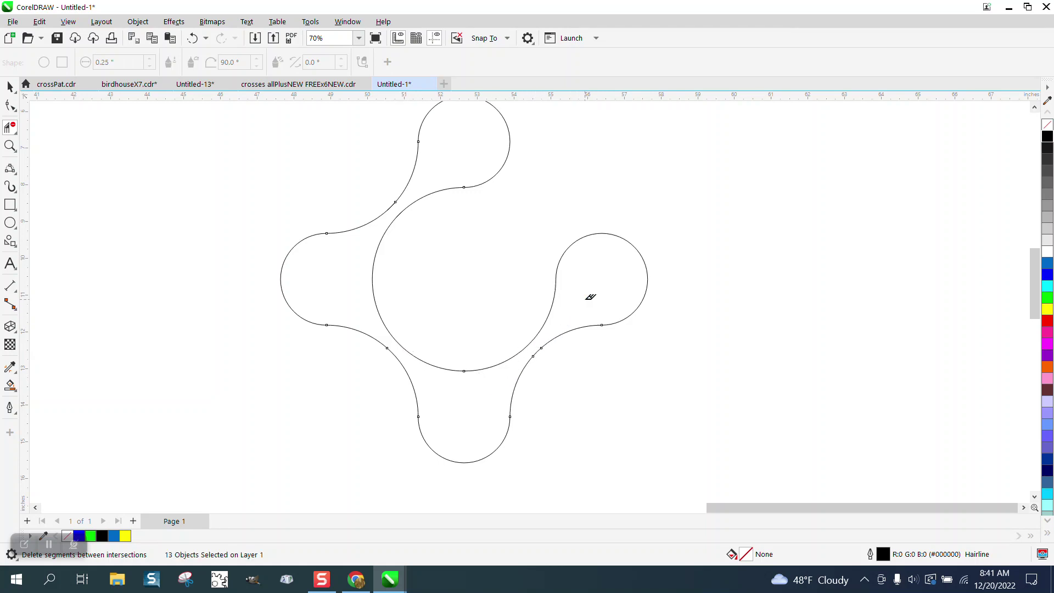
click(9, 385)
Step: Smart-fill the enclosed outline as one blue curve and nudge it right
click(345, 303)
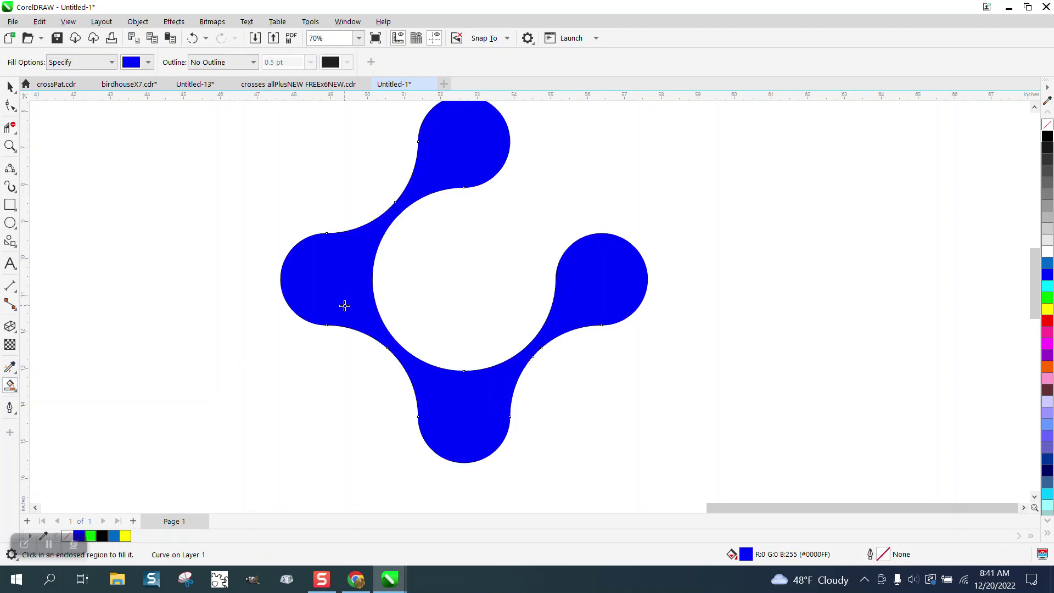
key(Right)
key(Right)
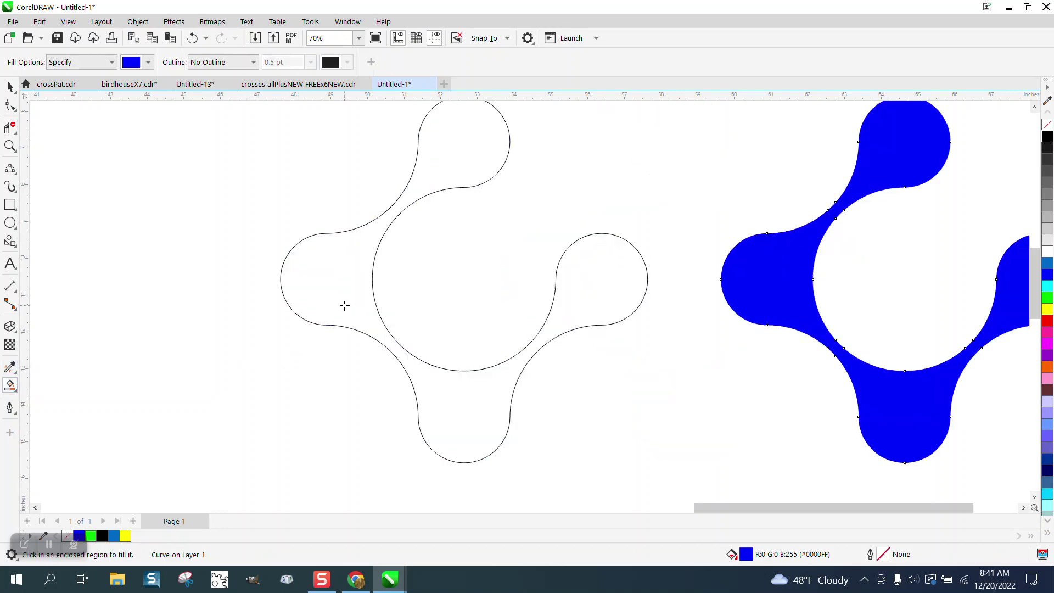
scroll(322, 324, down, 1)
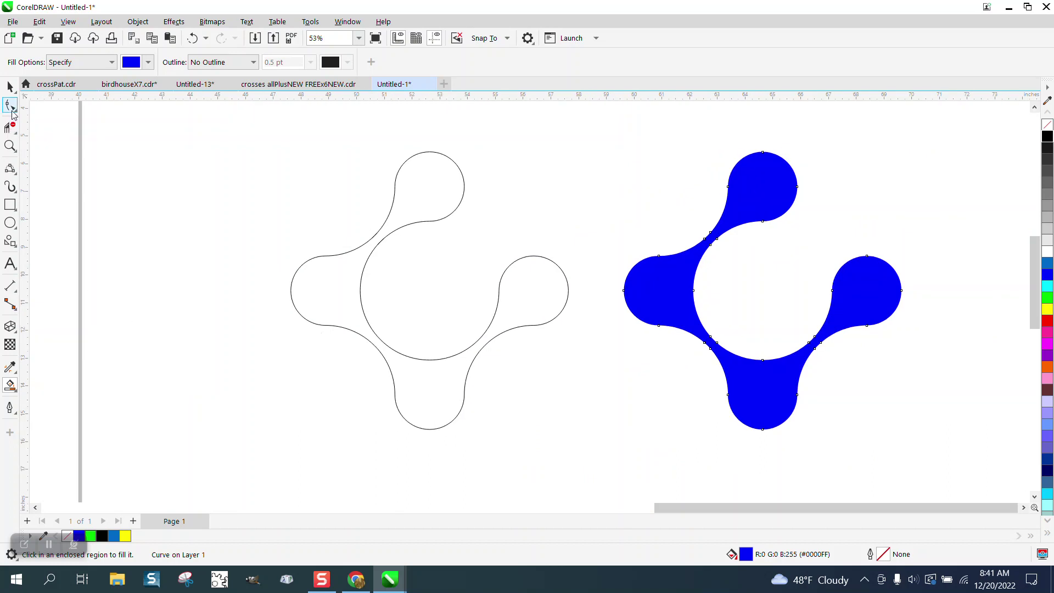
Step: Rotate the 13 outline pieces 180° and shift them 18 inches right
click(9, 87)
click(429, 180)
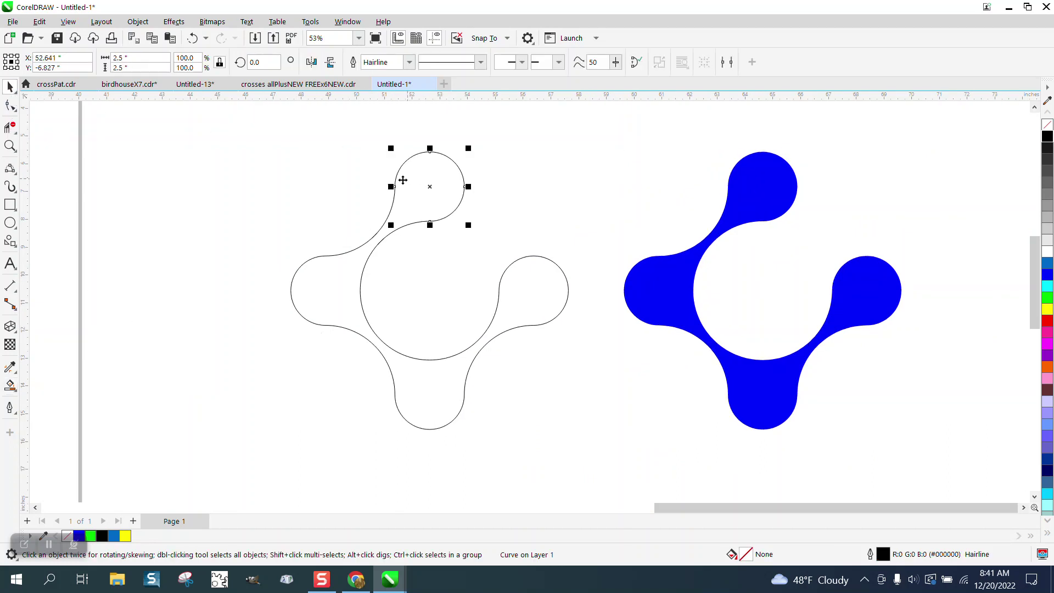
drag(272, 119, 610, 476)
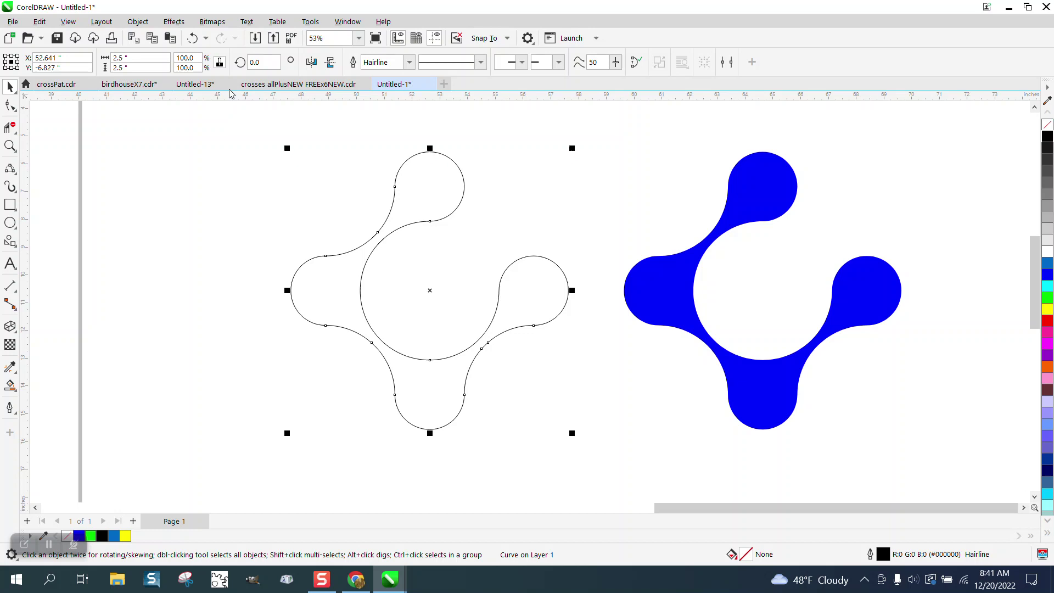
double_click(263, 64)
text(180)
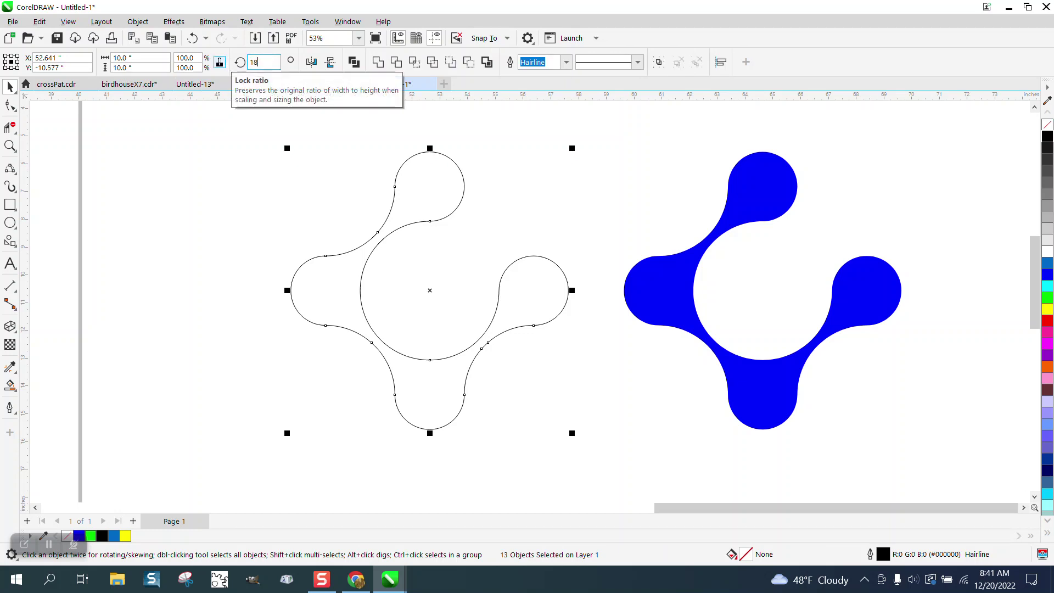
key(Return)
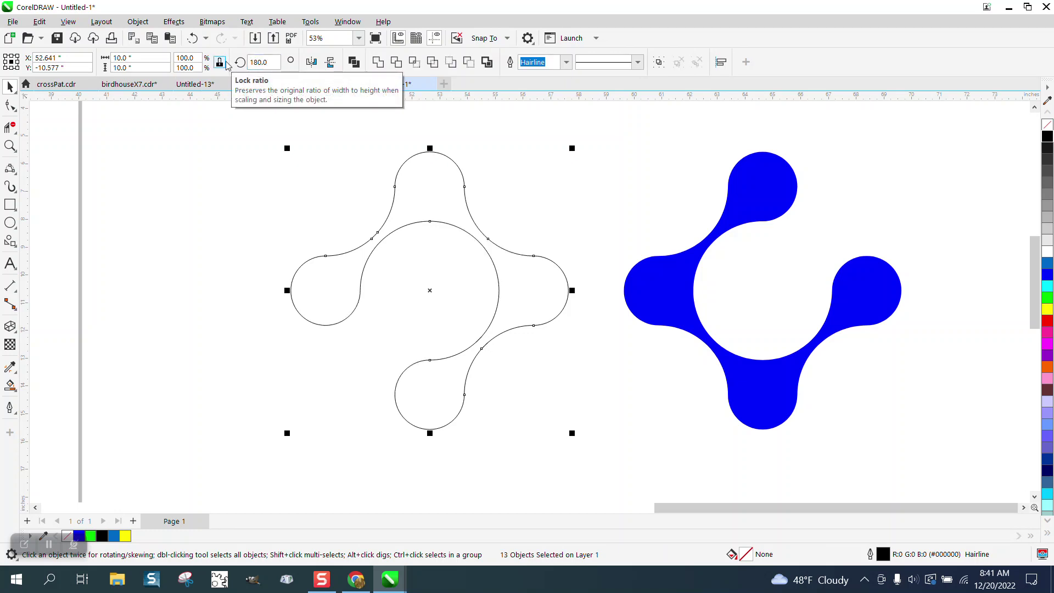
key(shift+Right)
key(shift+Right)
key(shift+Right)
key(shift+Right)
key(shift+Right)
key(shift+Right)
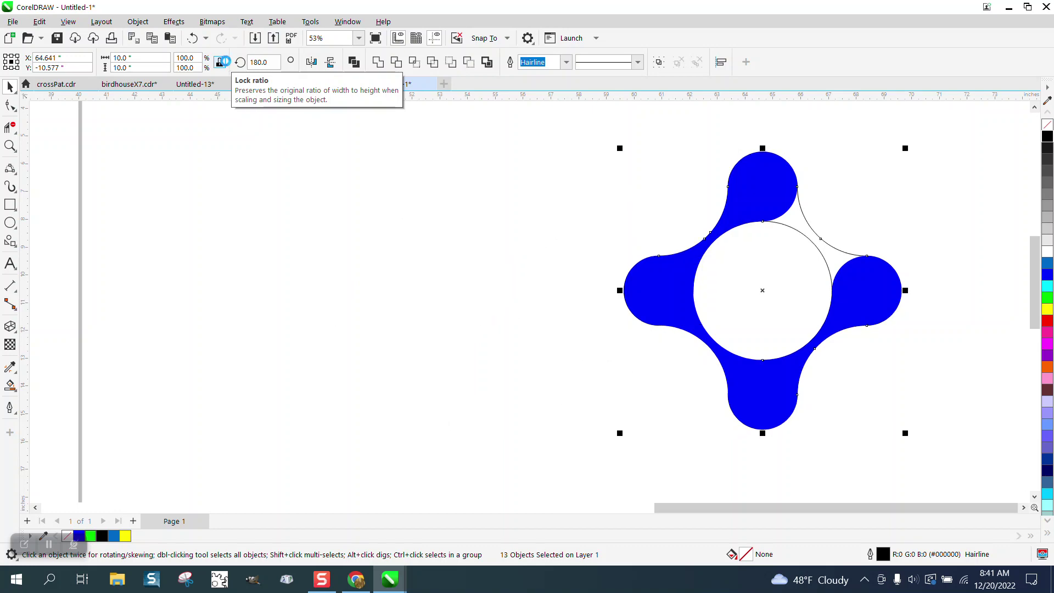
key(shift+Right)
key(shift+Right)
key(shift+Right)
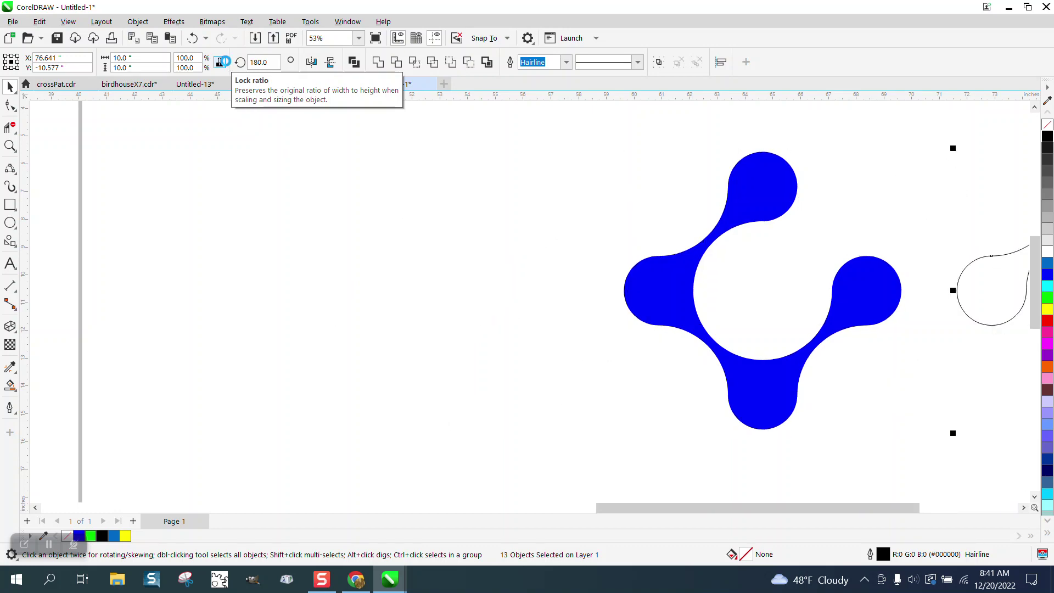
Step: Duplicate the blue filled shape and slide the copy onto the circle grid
scroll(396, 245, down, 3)
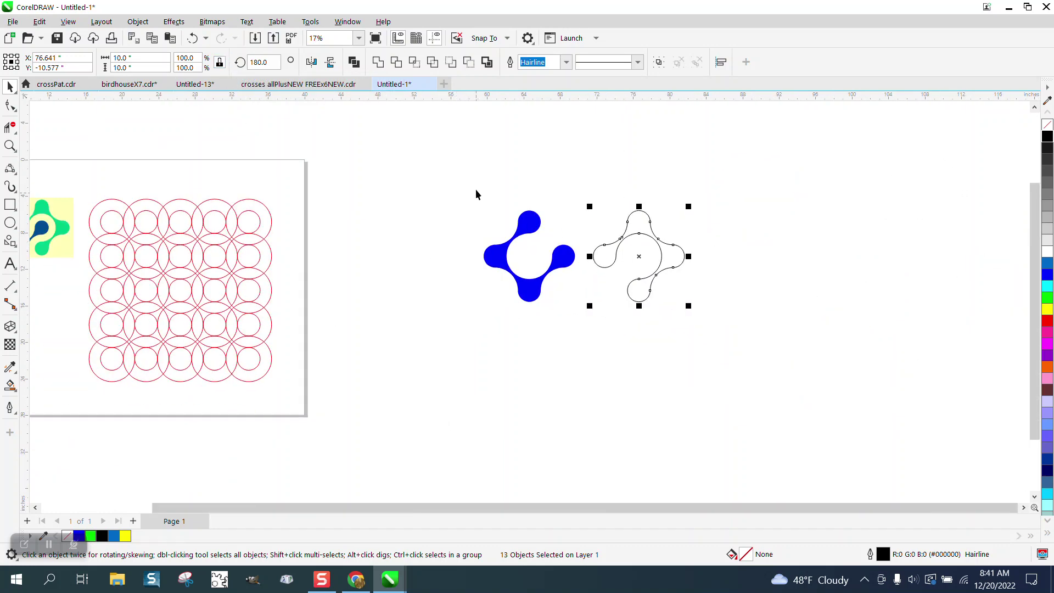
drag(476, 194, 598, 334)
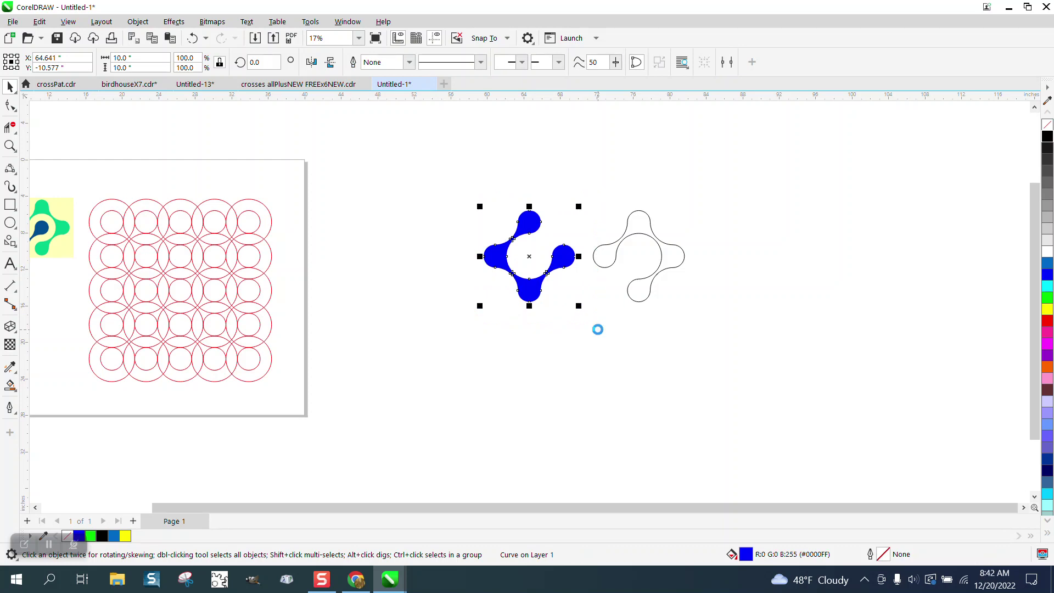
key(KP_Add)
key(shift+Left)
key(shift+Left)
key(shift+Left)
key(shift+Left)
key(shift+Left)
key(shift+Left)
key(shift+Left)
key(shift+Left)
key(shift+Left)
key(shift+Left)
key(shift+Left)
key(shift+Left)
key(shift+Left)
key(shift+Left)
key(shift+Left)
key(shift+Left)
key(shift+Left)
key(shift+Left)
key(shift+Left)
key(shift+Left)
key(shift+Left)
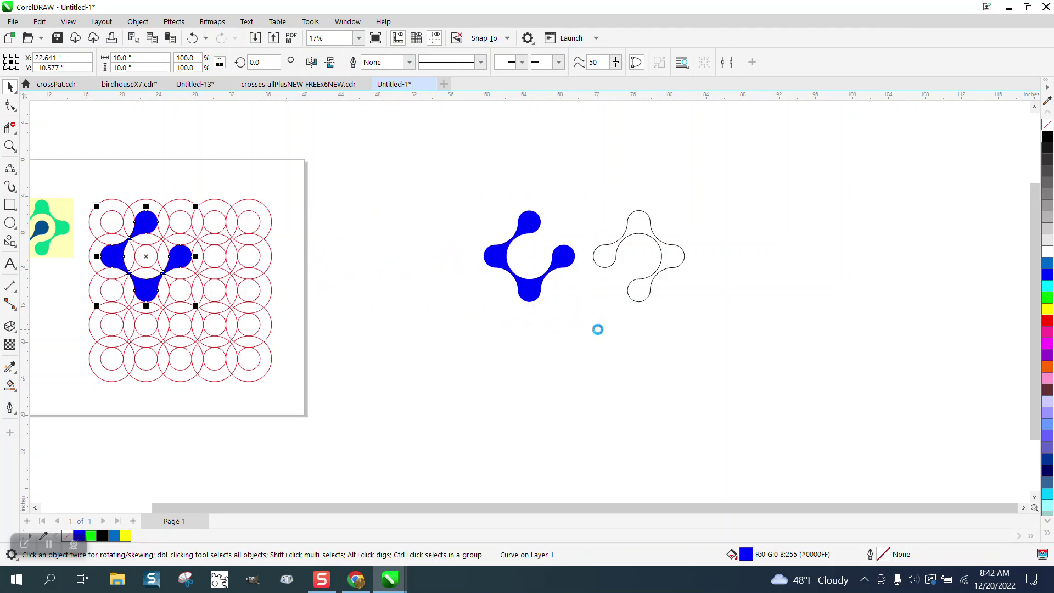
Step: Zoom in on the red circle grid and Smart Fill the centre region green
click(10, 145)
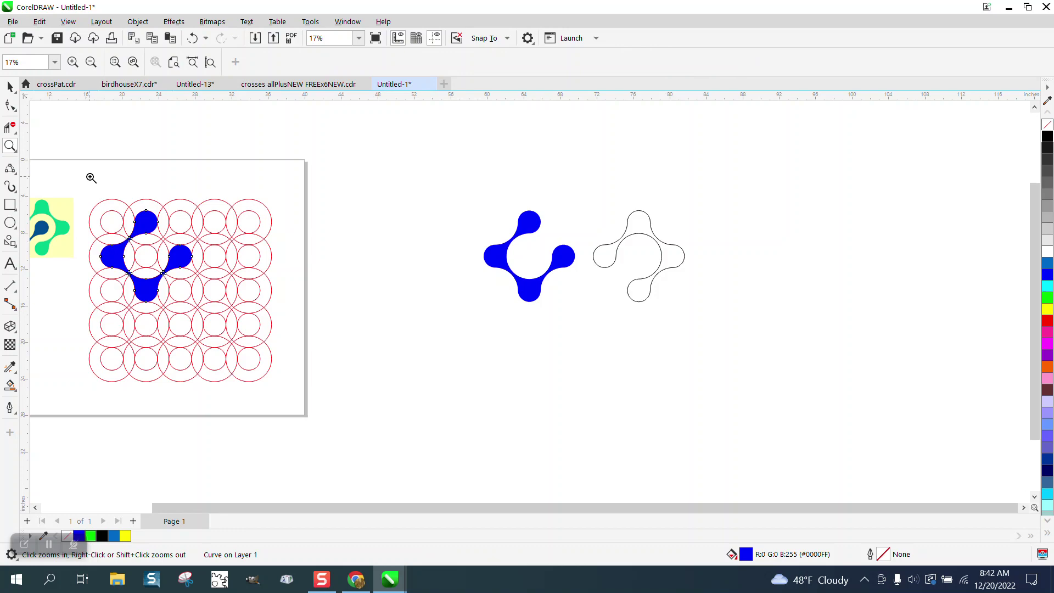
drag(91, 179, 371, 400)
click(10, 385)
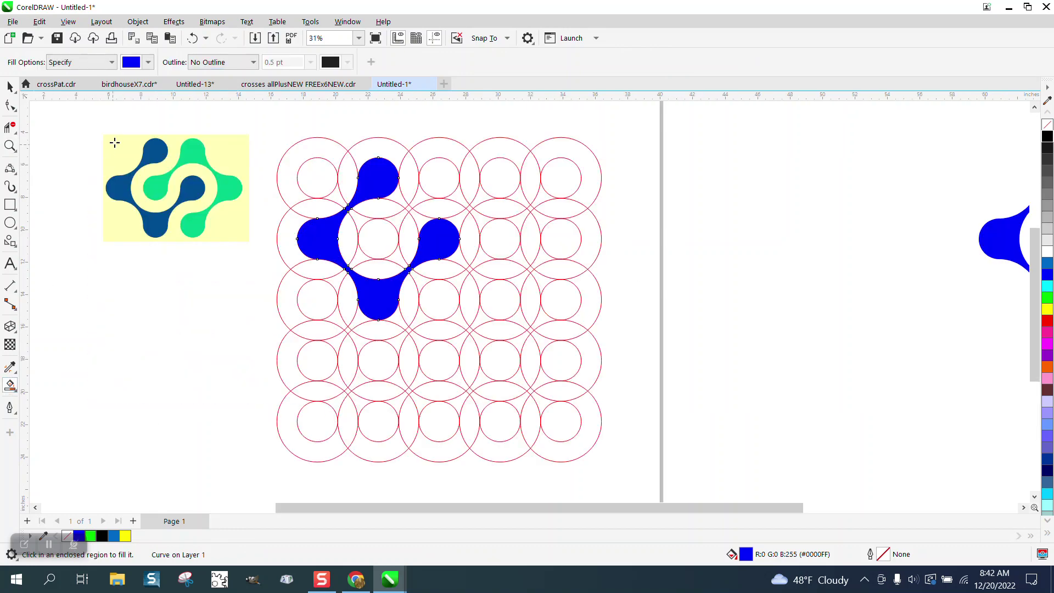
click(148, 62)
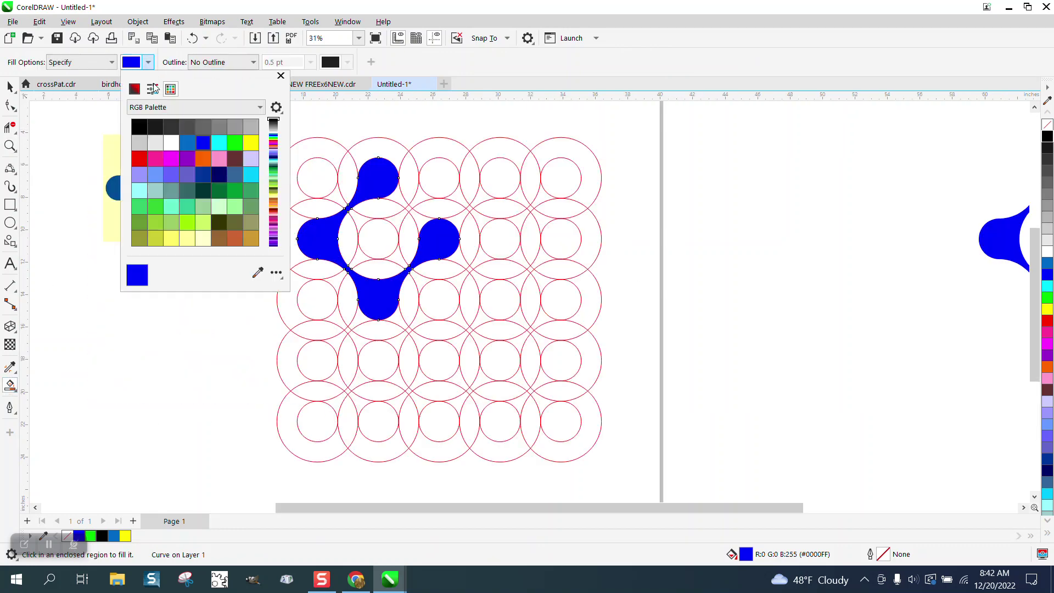
click(235, 144)
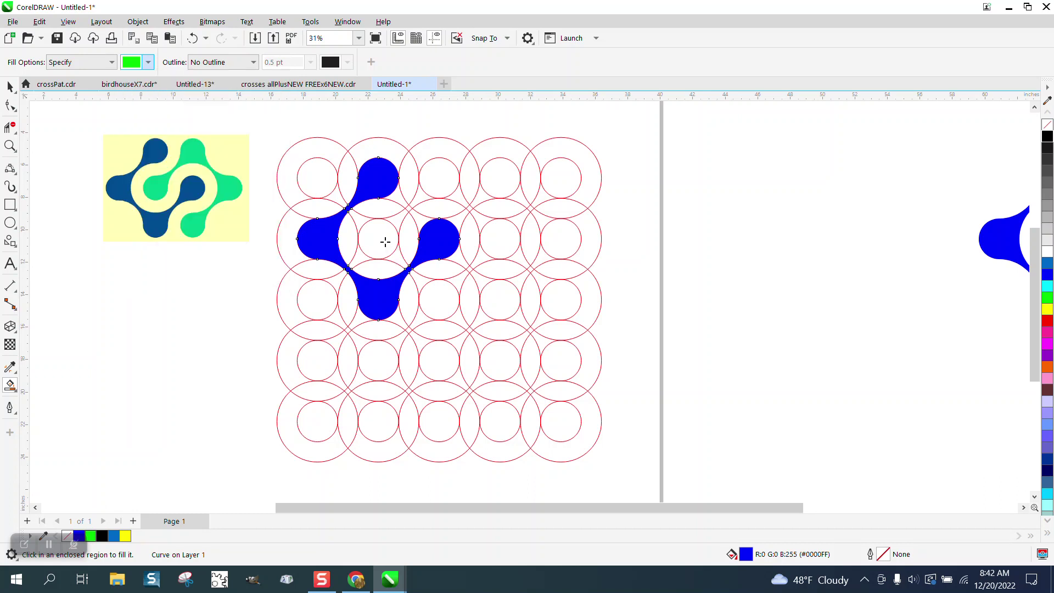
mouse_move(385, 241)
mouse_down()
mouse_move(433, 180)
mouse_move(456, 186)
mouse_move(502, 235)
mouse_move(407, 350)
mouse_up()
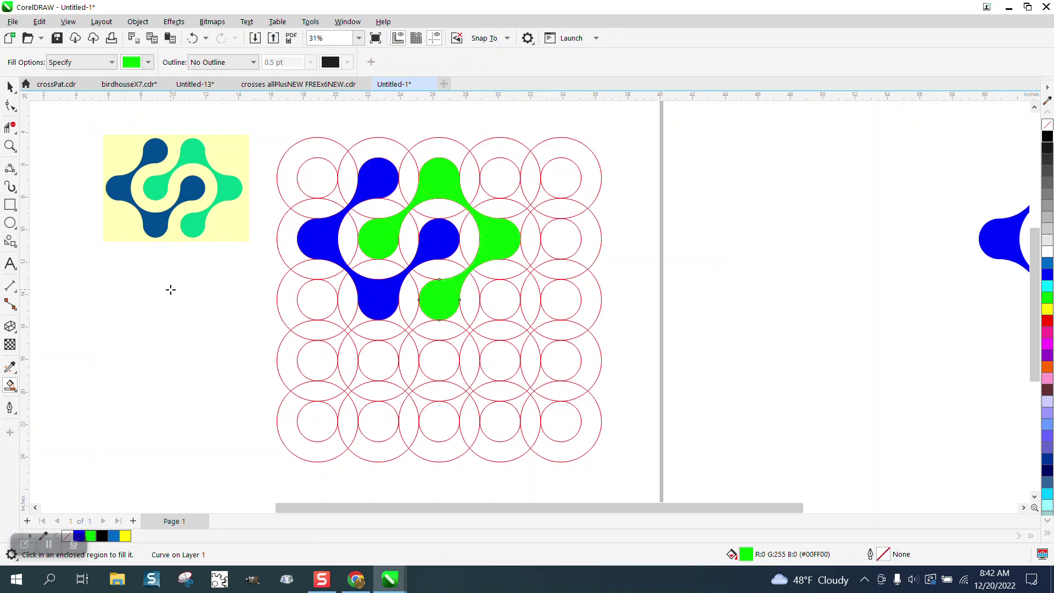
Step: Delete the blue copy from the grid and nudge the green shape right off the page
click(10, 87)
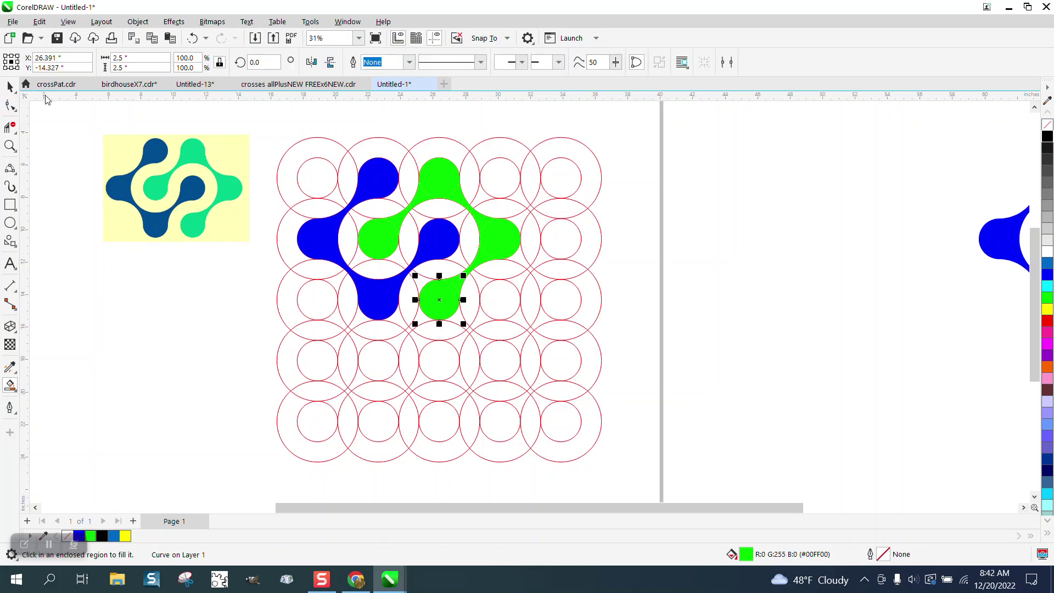
click(320, 231)
key(Delete)
drag(331, 125, 552, 353)
key(Right)
key(Right)
key(Right)
key(Right)
key(Right)
key(Right)
key(Right)
key(Right)
key(Right)
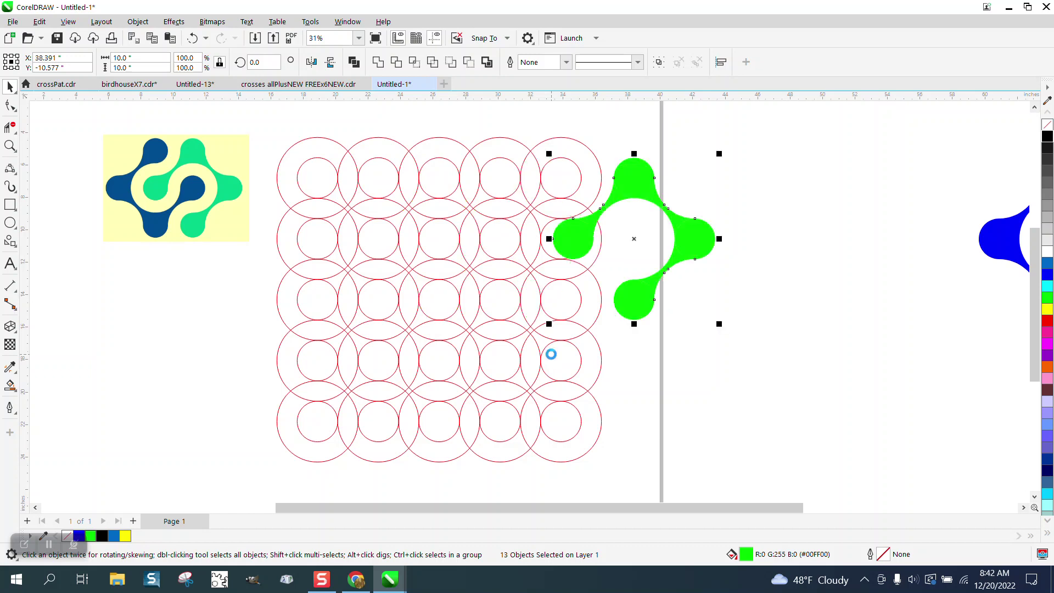
Step: Undo a trial weld, then make all 13 green pieces unfilled with black outlines
click(377, 62)
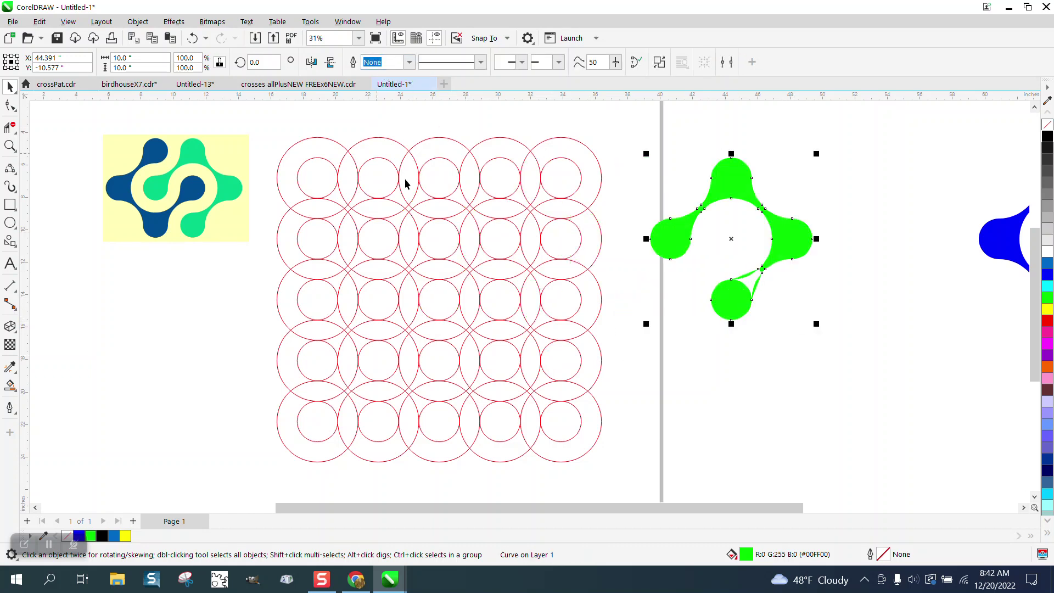
click(192, 38)
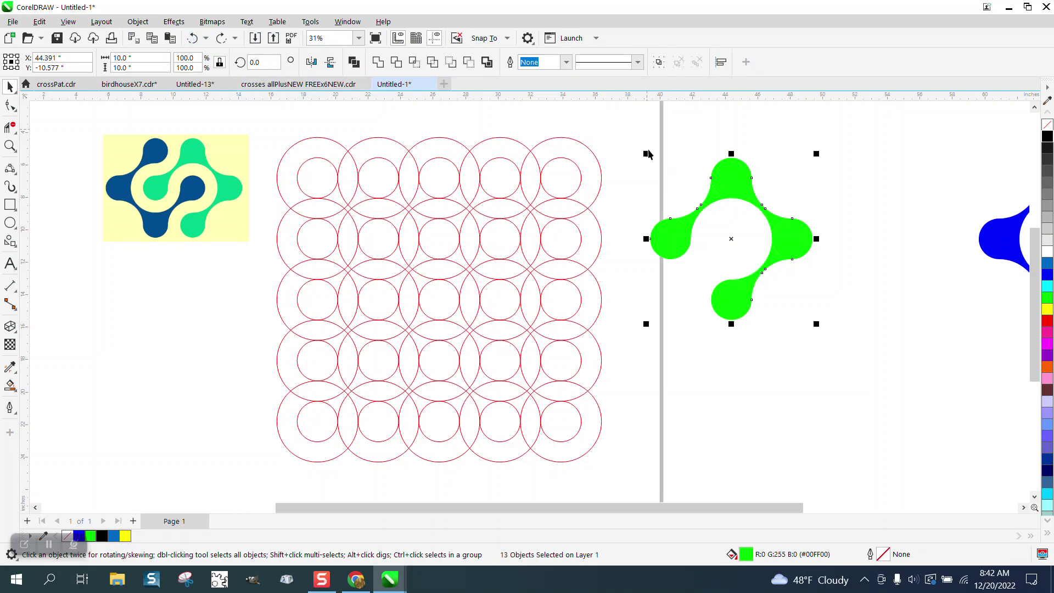
drag(647, 154, 850, 347)
click(1047, 135)
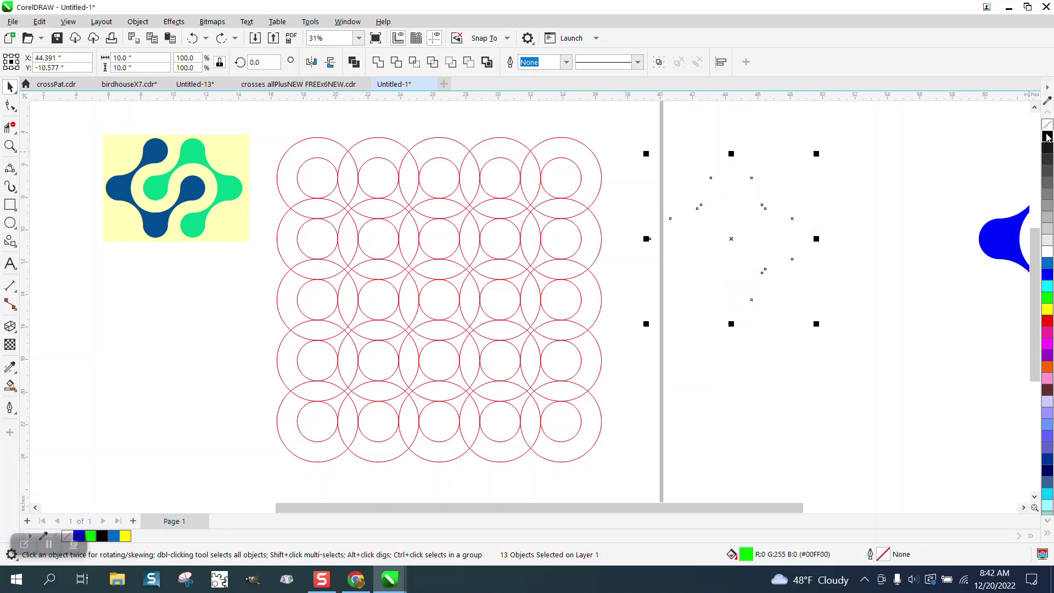
right_click(1047, 137)
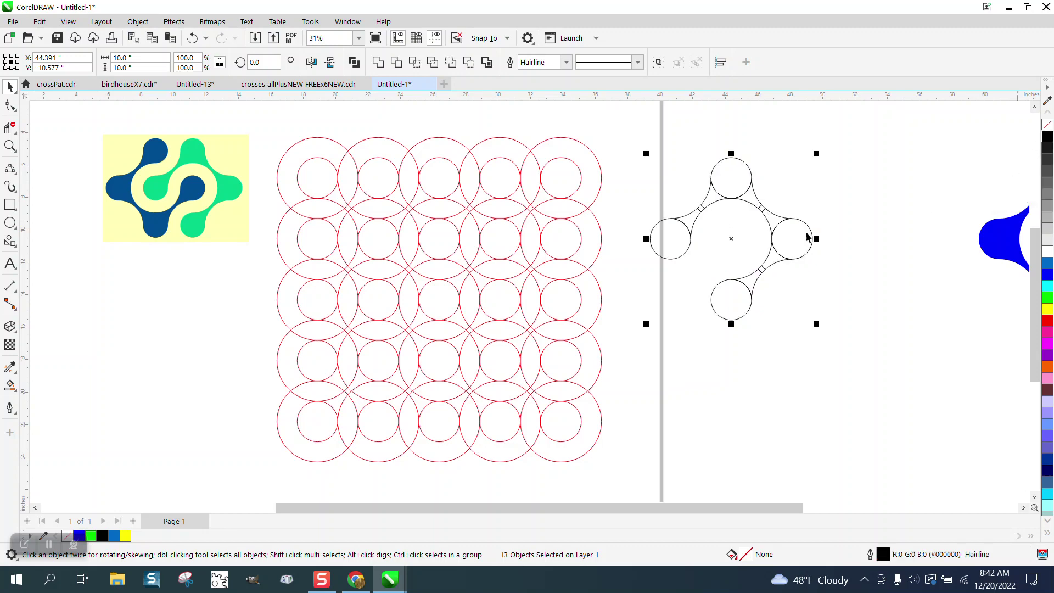
Step: Zoom in on the outlined four-lobed shape
click(9, 146)
drag(667, 146, 870, 348)
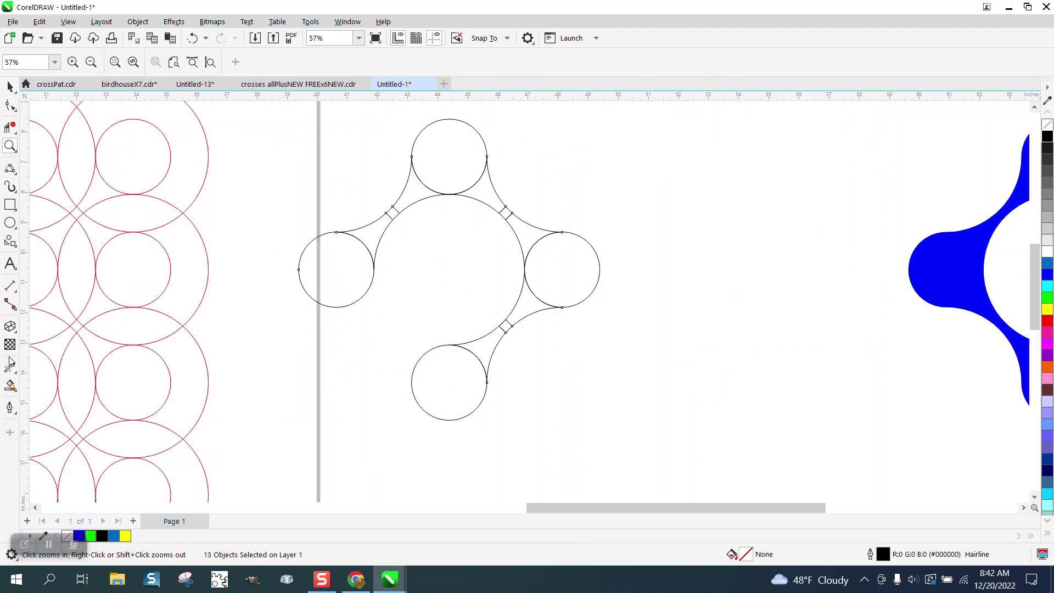
click(10, 385)
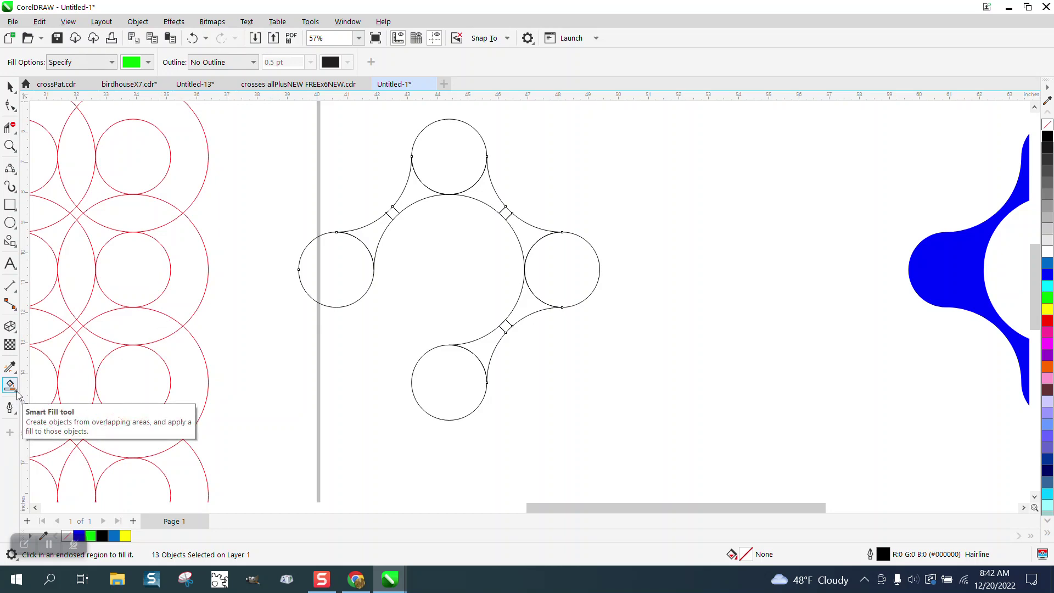
Step: Delete the inner arcs of the left, top, right and bottom circles and the short connectors between them
click(10, 127)
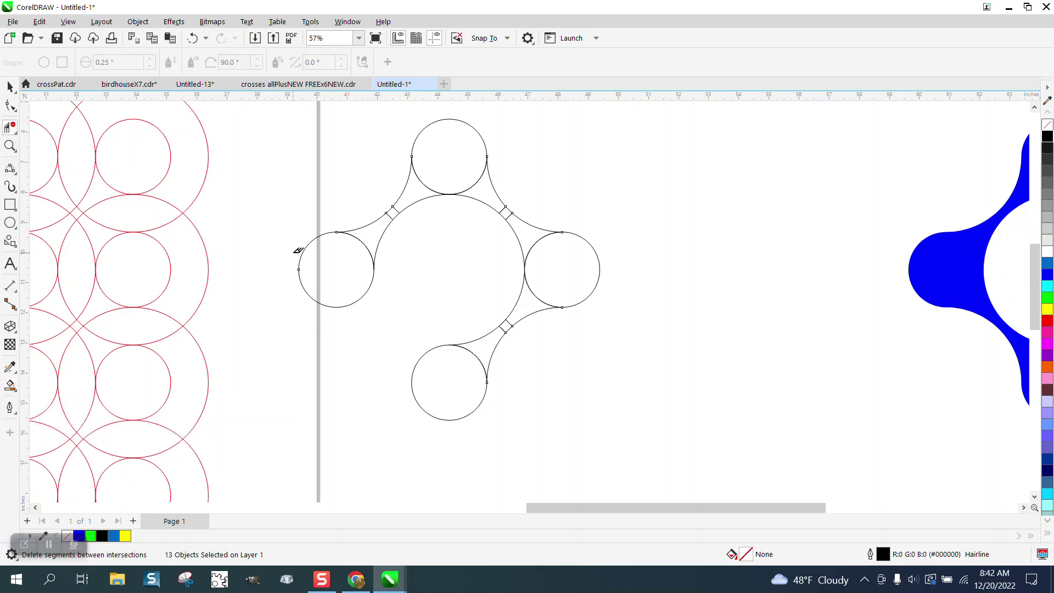
click(365, 238)
click(389, 216)
click(396, 210)
click(432, 187)
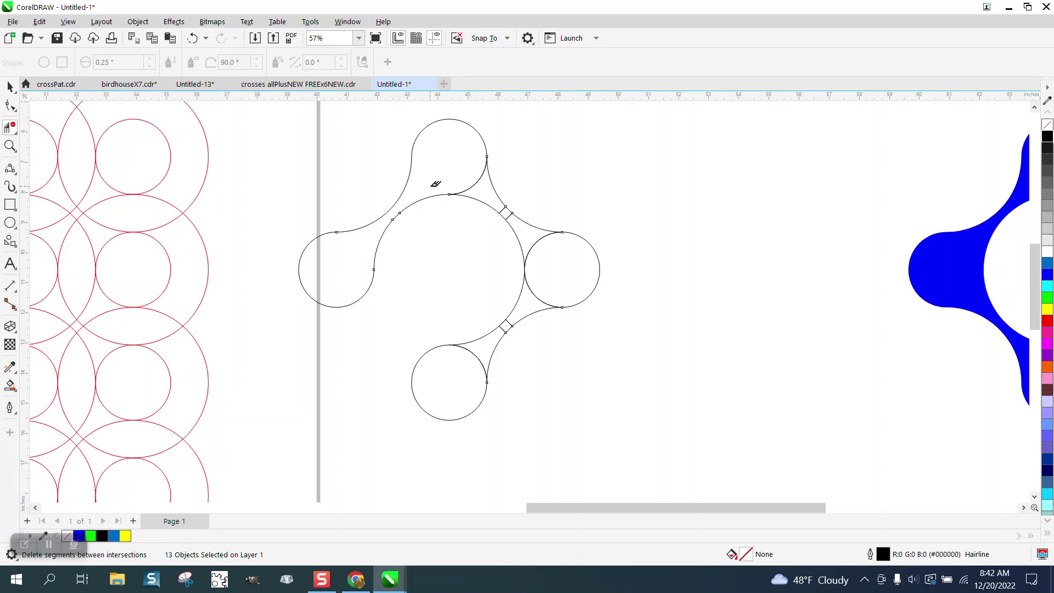
click(477, 182)
click(510, 213)
click(507, 211)
click(544, 238)
click(537, 299)
click(476, 352)
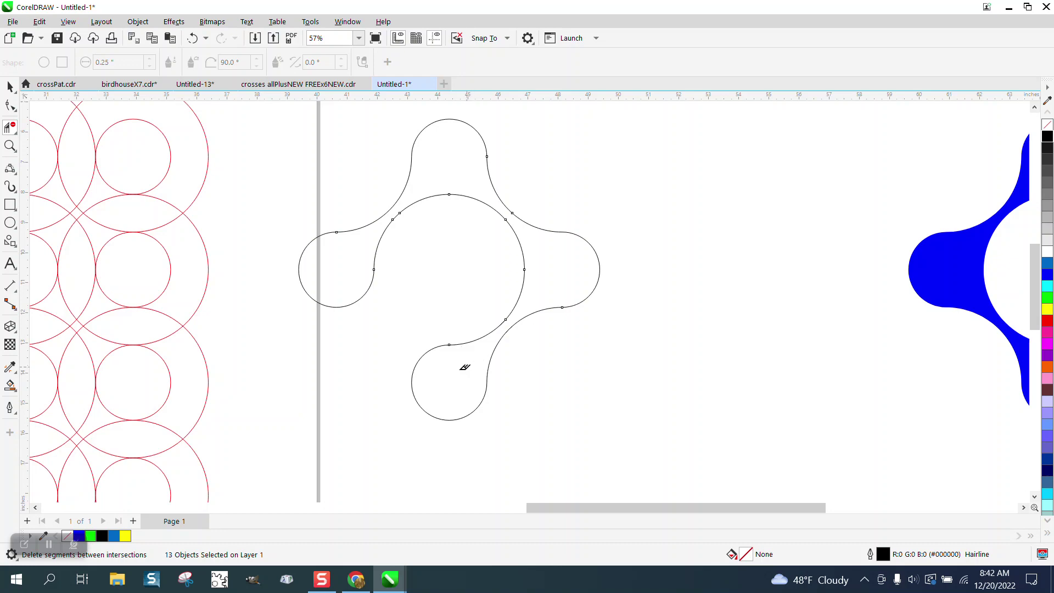
click(10, 386)
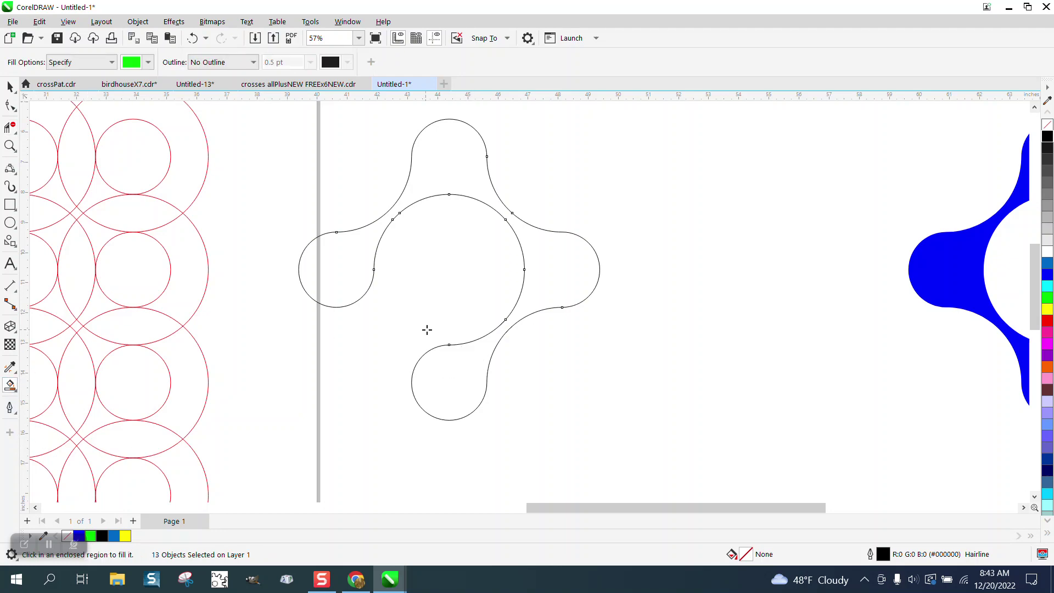
Step: Fill the trimmed outline green and nudge it right onto the blue piece
click(471, 396)
scroll(220, 444, down, 3)
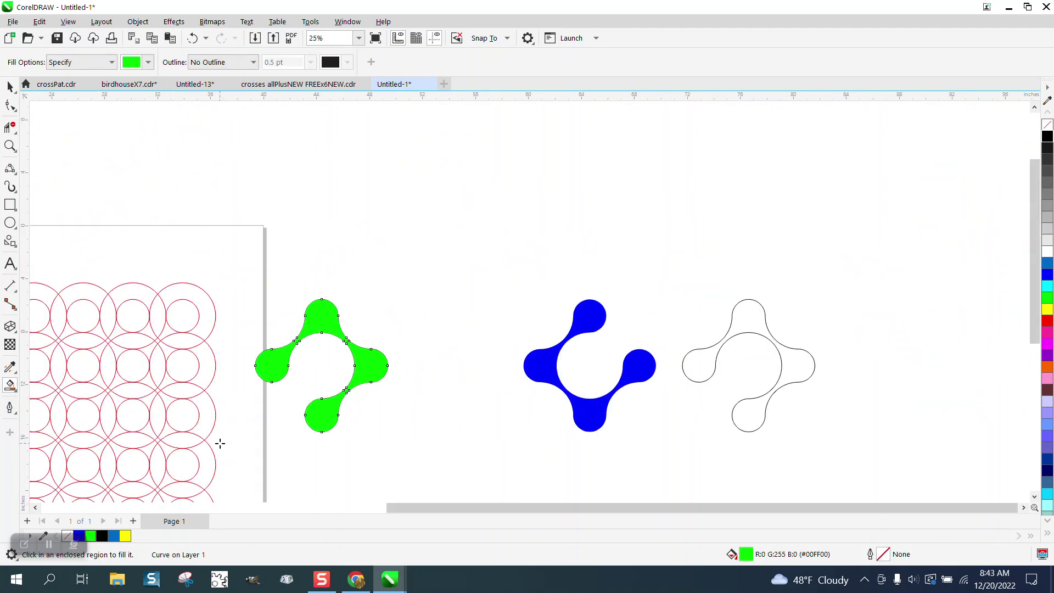
key(Right)
key(Right)
key(Right)
key(Right)
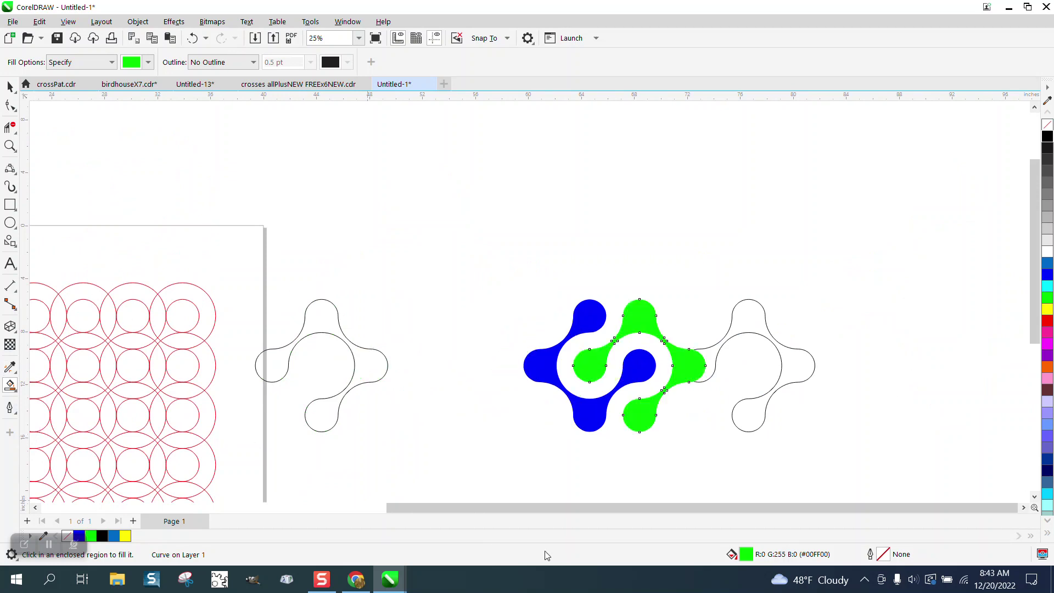
Step: Delete the leftover left and right outline shapes
click(10, 86)
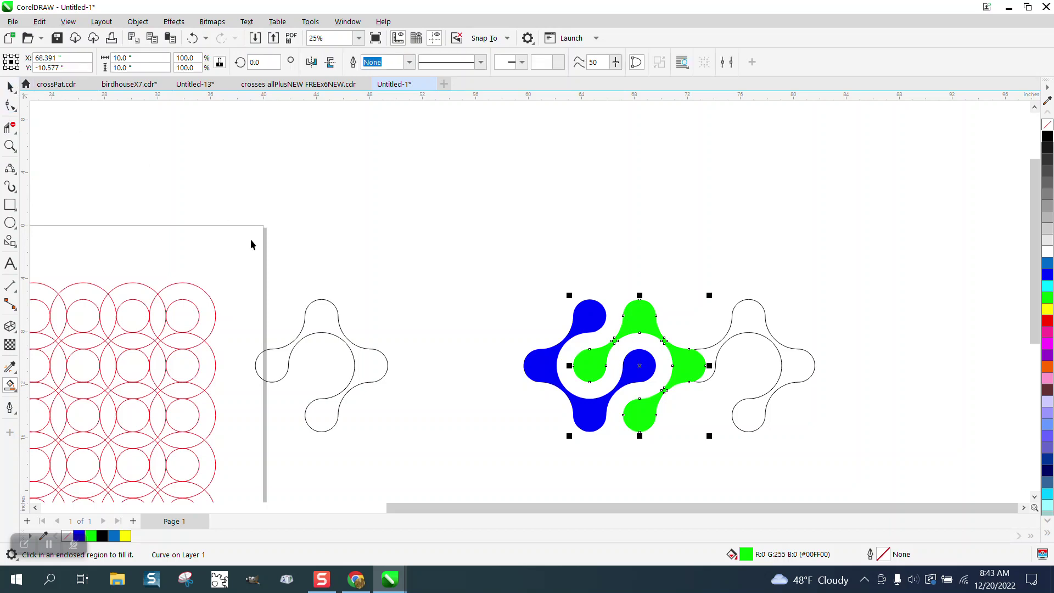
drag(241, 263, 430, 443)
key(Delete)
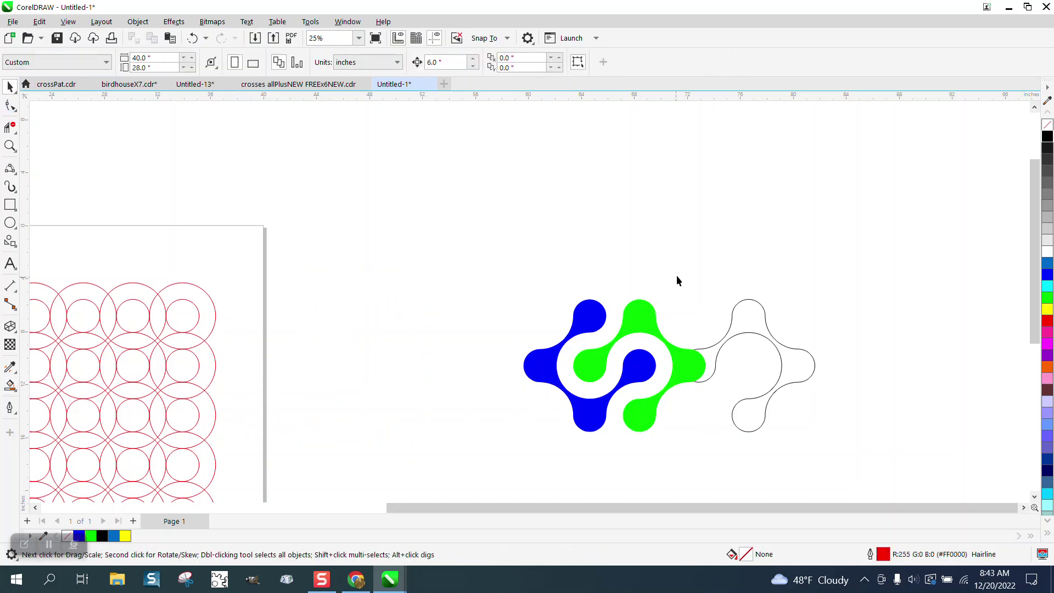
drag(837, 446, 838, 448)
key(Delete)
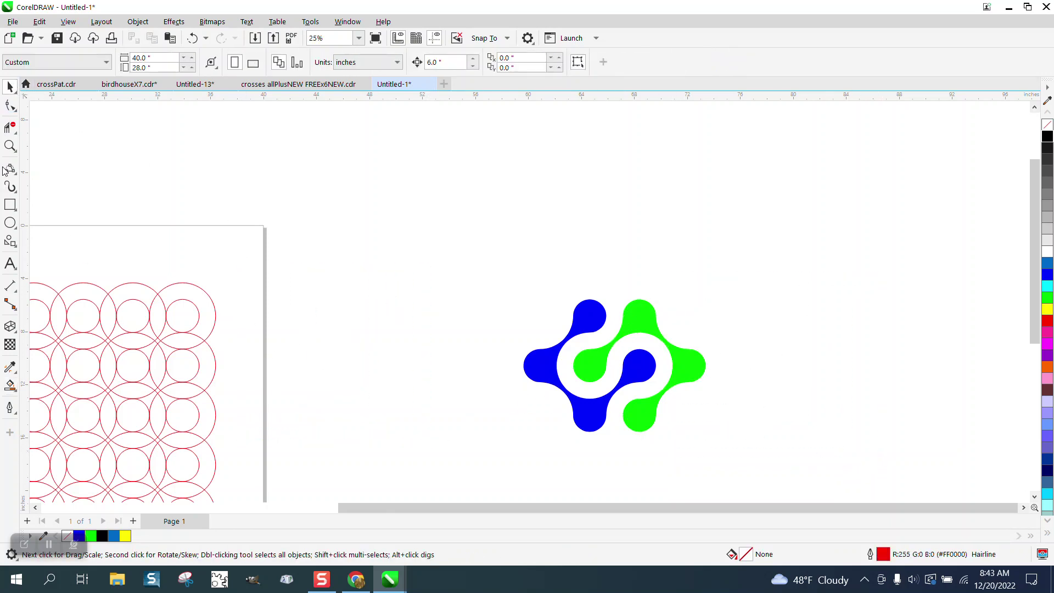
Step: Drag the blue and green logo shapes together onto the page toward its top-left corner
click(10, 145)
drag(546, 273, 766, 471)
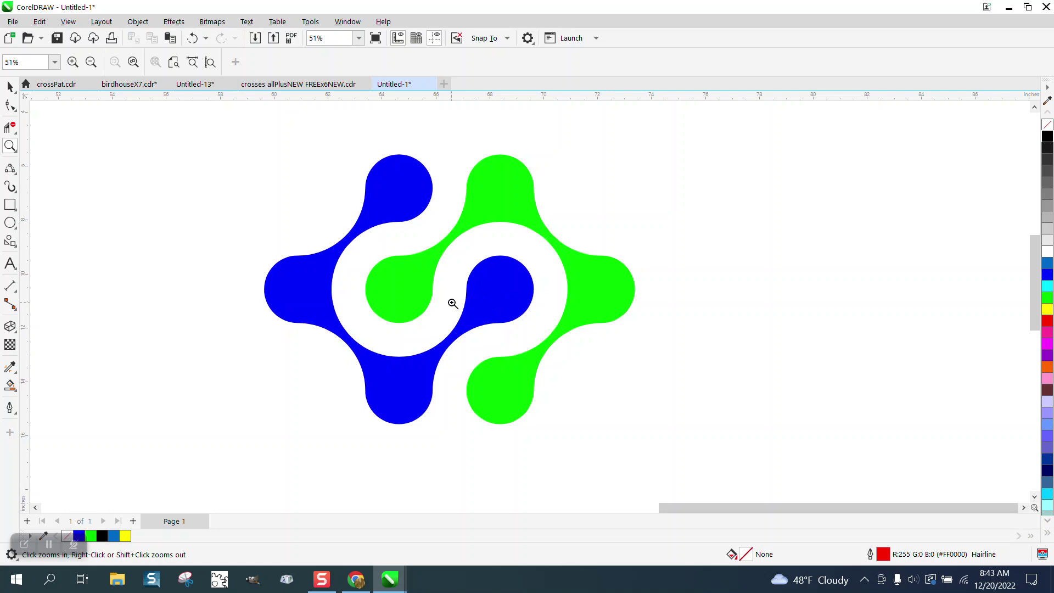
scroll(415, 306, down, 2)
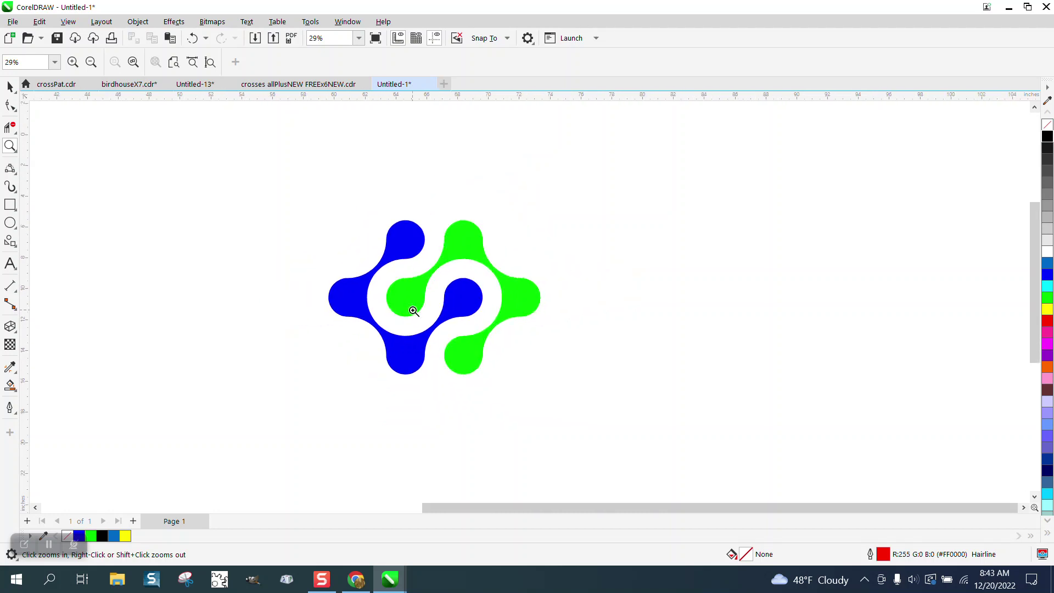
scroll(482, 346, down, 4)
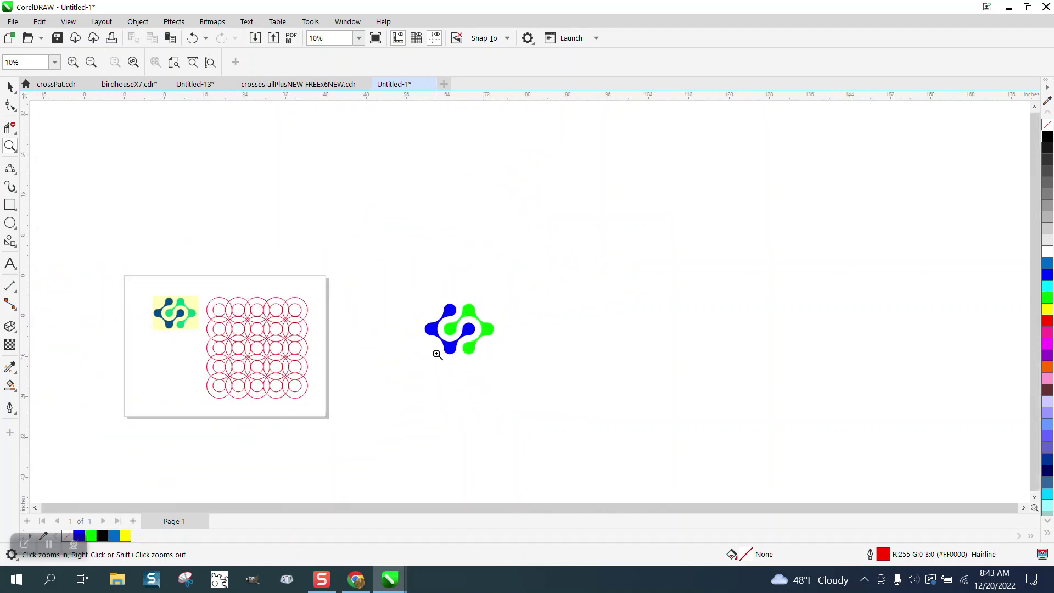
click(10, 87)
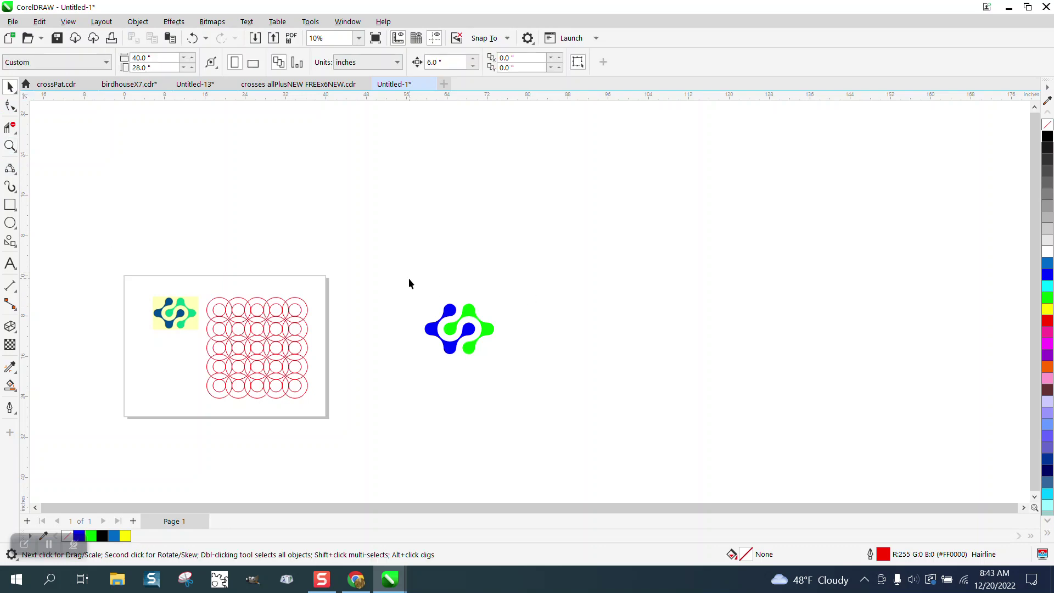
drag(408, 283, 497, 359)
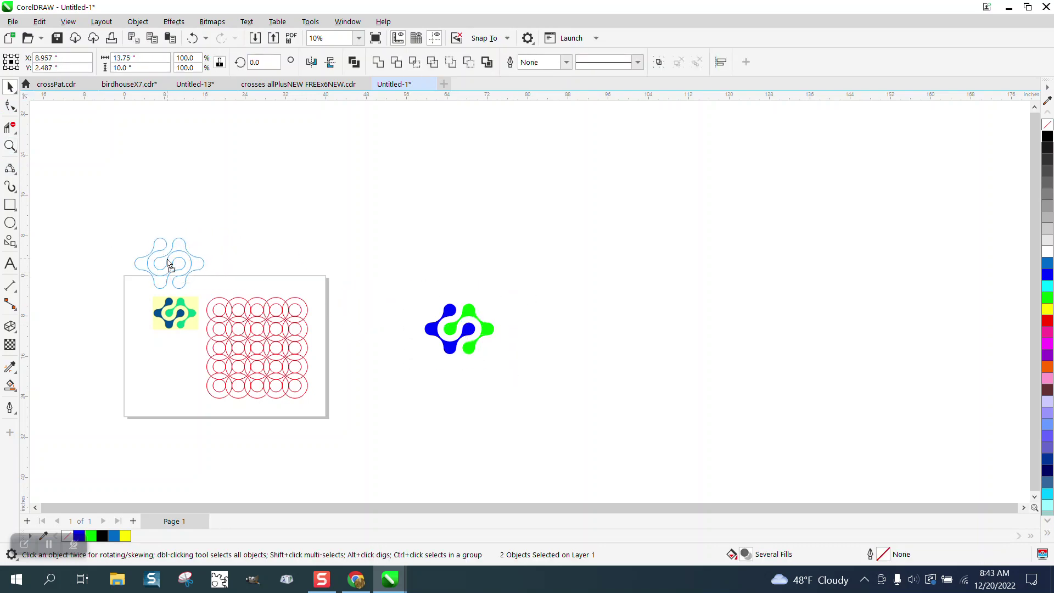